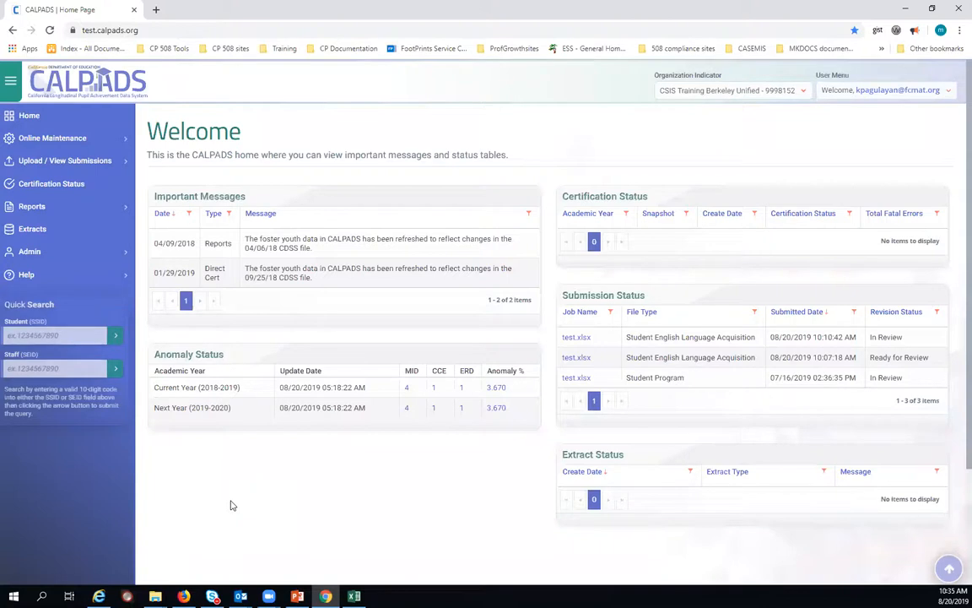
Step: Open online student data maintenance and look up the student by entering the SSID
{"action": "left_click", "coordinate": [71, 141]}
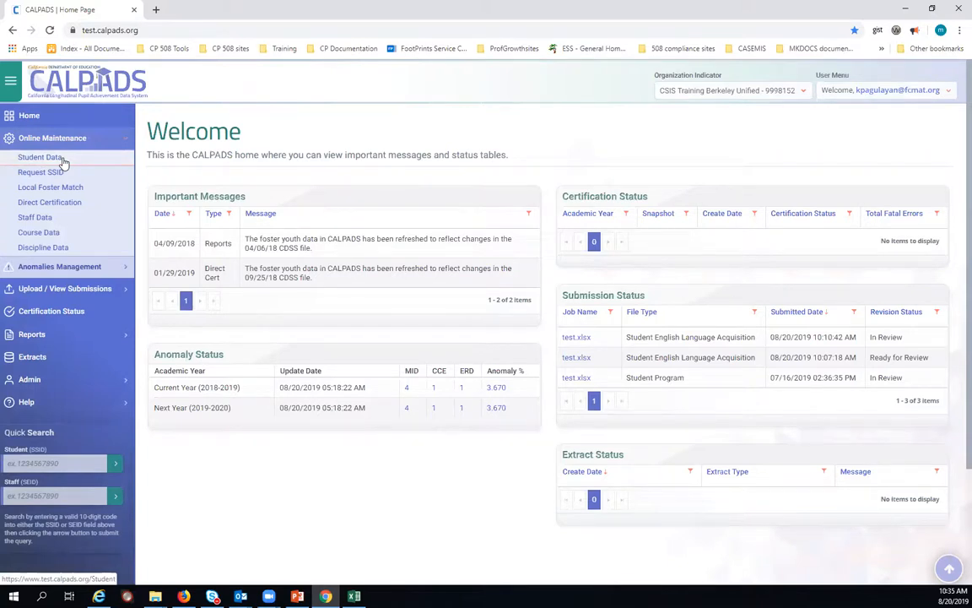
{"action": "left_click", "coordinate": [62, 159]}
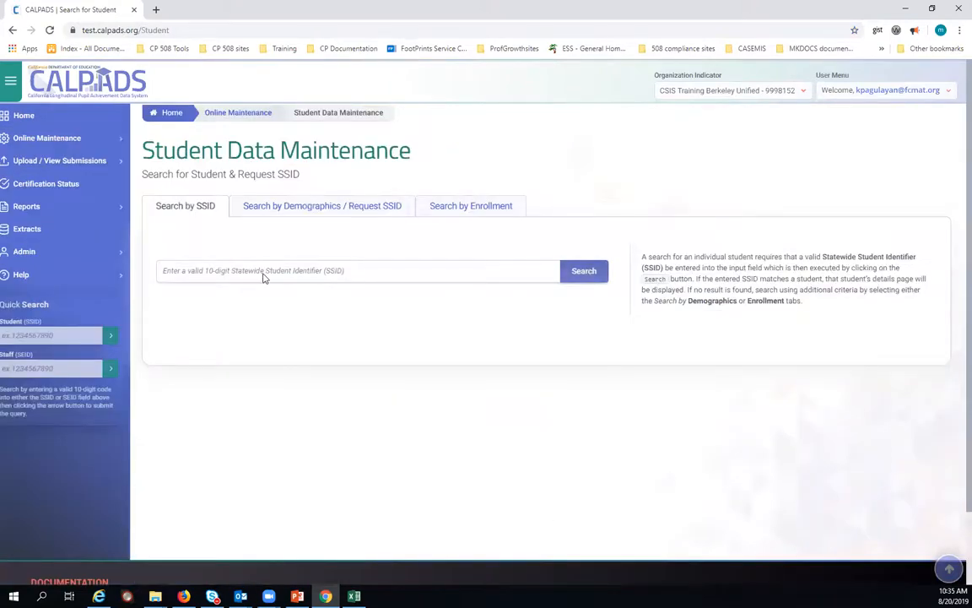
{"action": "right_click", "coordinate": [263, 277]}
{"action": "left_click", "coordinate": [291, 365]}
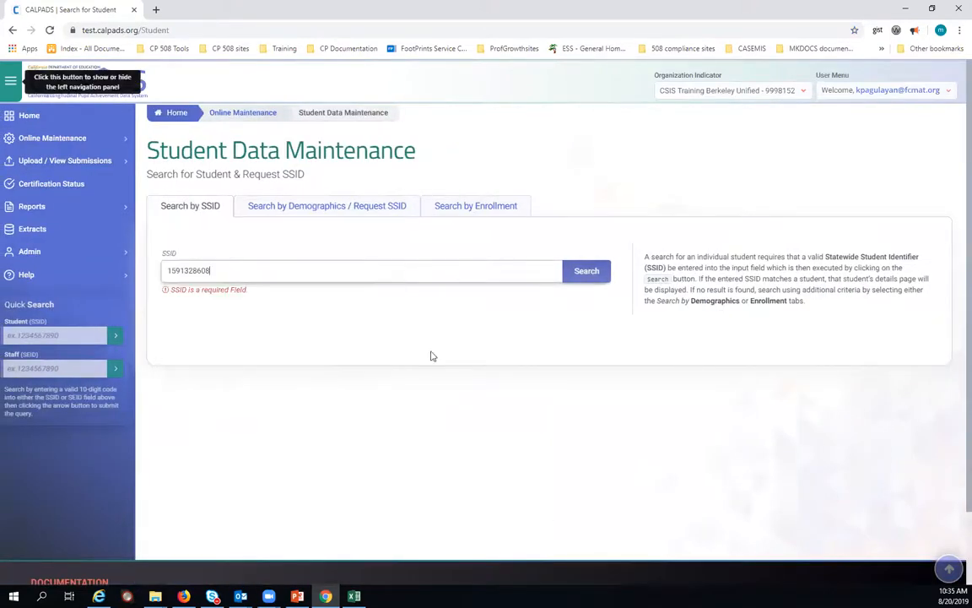
{"action": "left_click", "coordinate": [577, 275]}
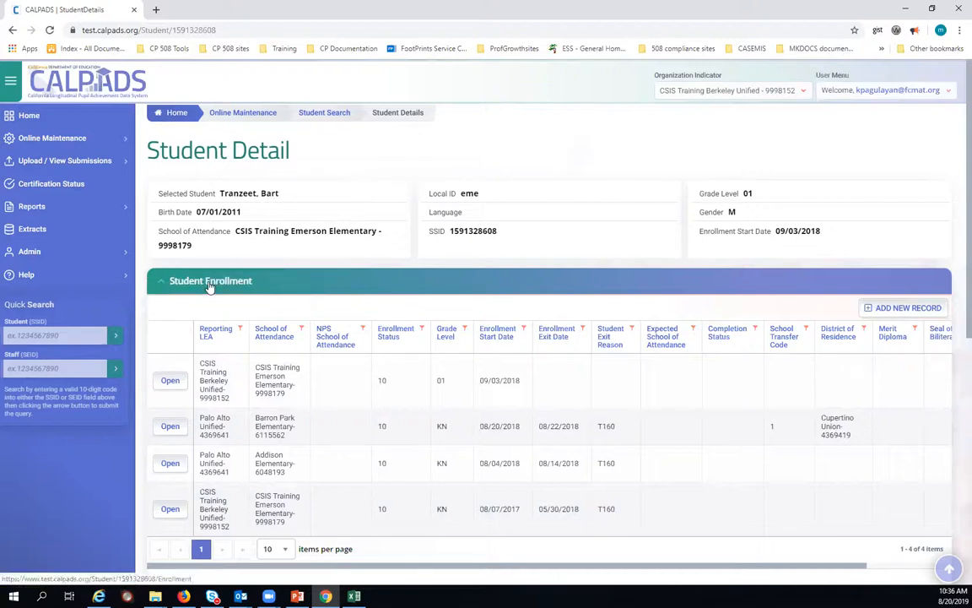
Step: Add a new Student English Language Acquisition record with the status start date 08/07/2017
{"action": "scroll", "coordinate": [337, 317], "scroll_direction": "down", "scroll_amount": 4}
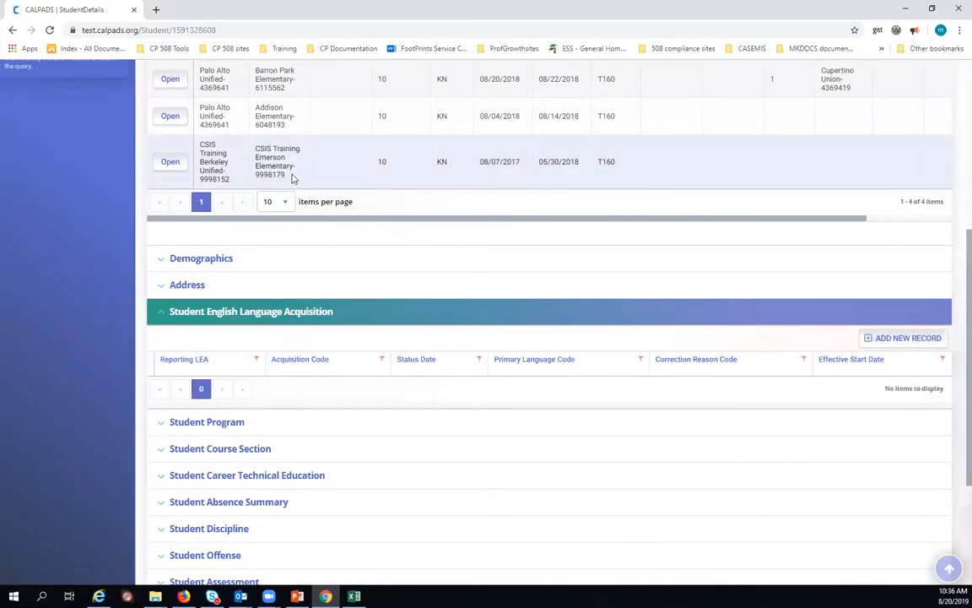
{"action": "left_click", "coordinate": [915, 345]}
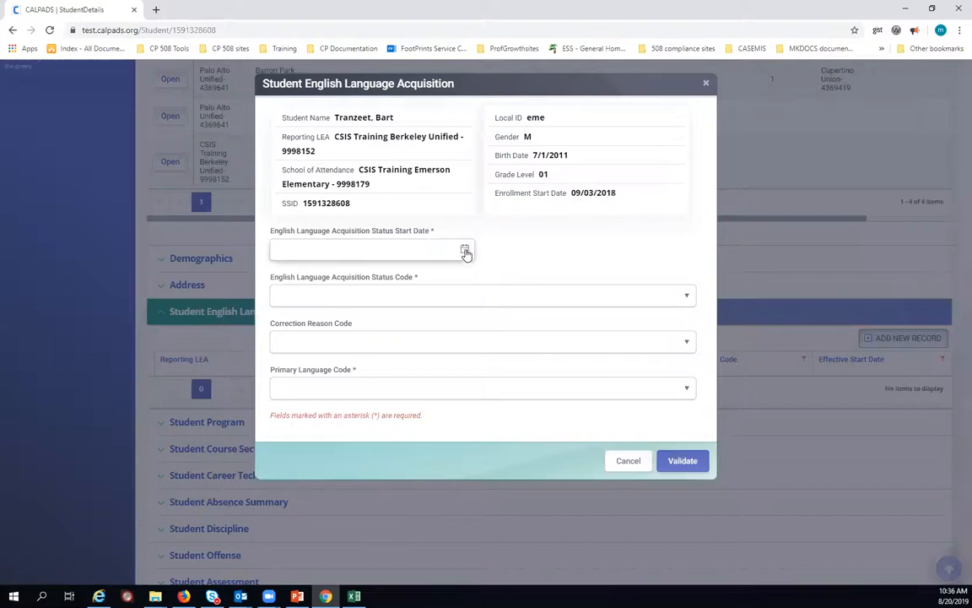
{"action": "left_click", "coordinate": [436, 250]}
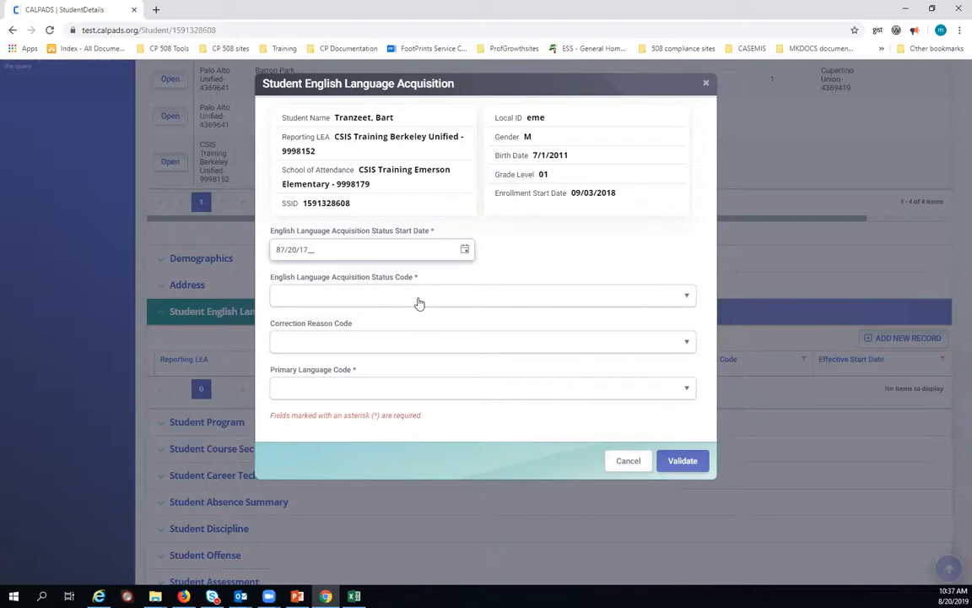
{"action": "left_click", "coordinate": [364, 297]}
{"action": "triple_click", "coordinate": [333, 247]}
{"action": "left_click", "coordinate": [462, 254]}
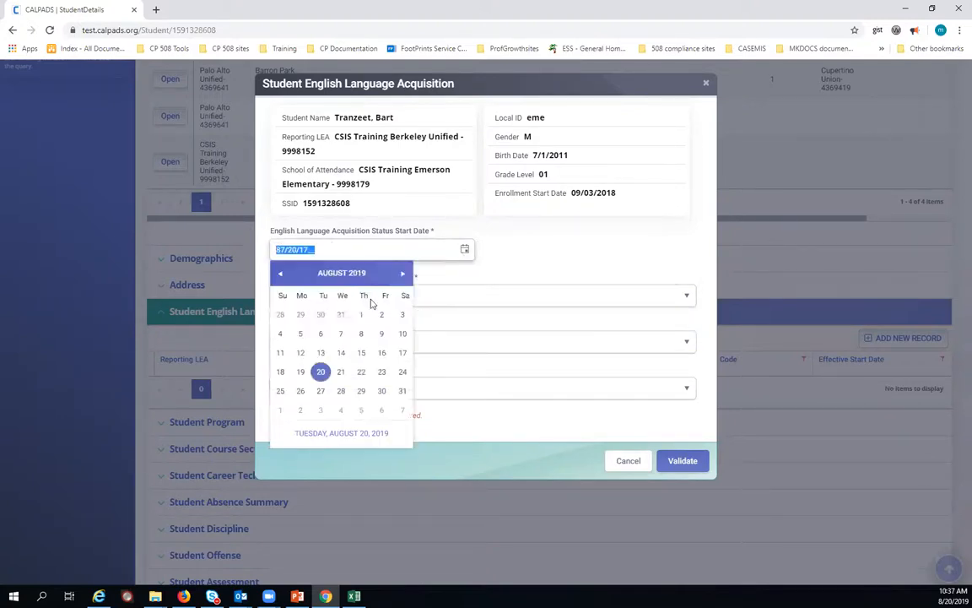
{"action": "double_click", "coordinate": [361, 276]}
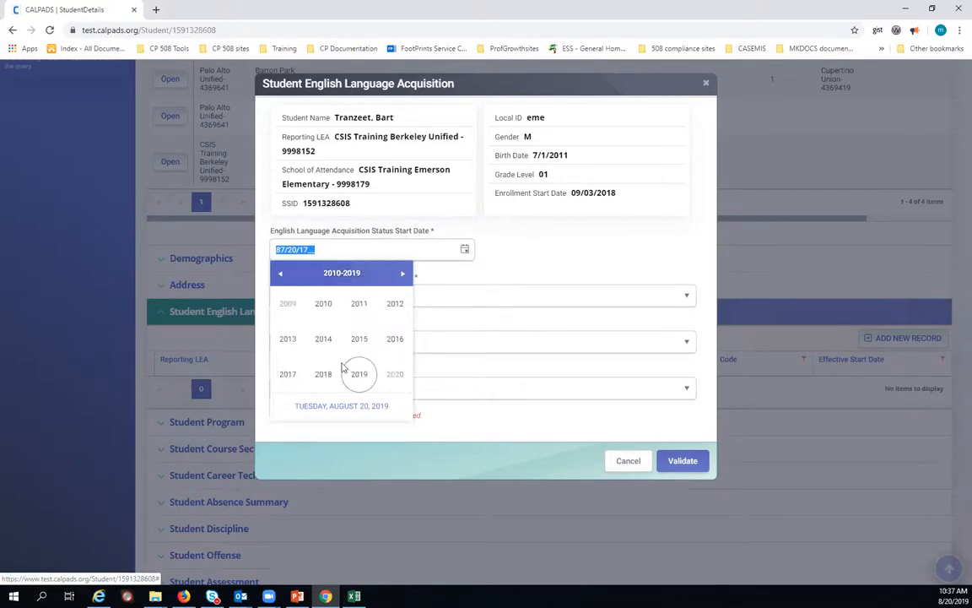
{"action": "left_click", "coordinate": [289, 373]}
{"action": "left_click", "coordinate": [394, 338]}
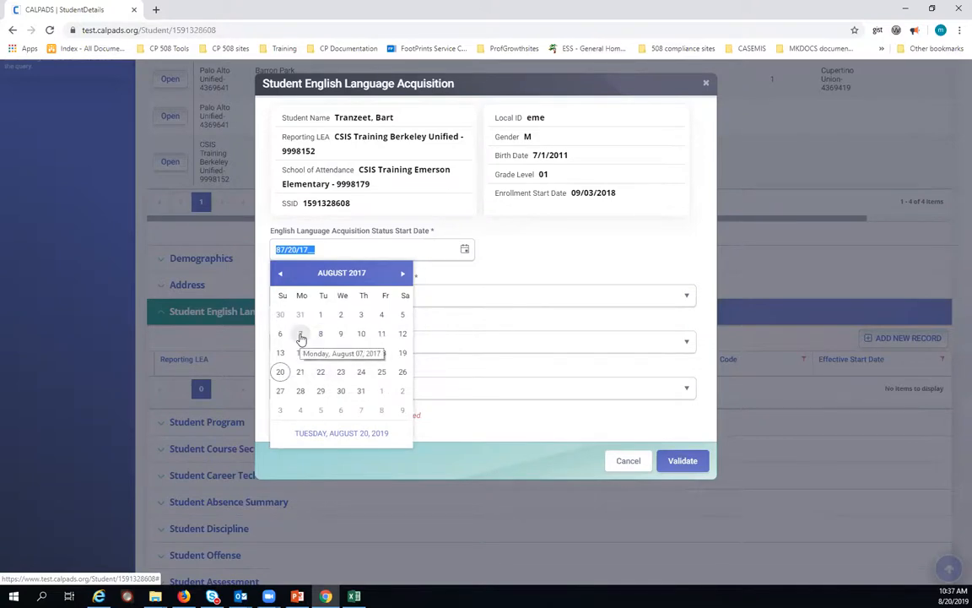
{"action": "left_click", "coordinate": [301, 337]}
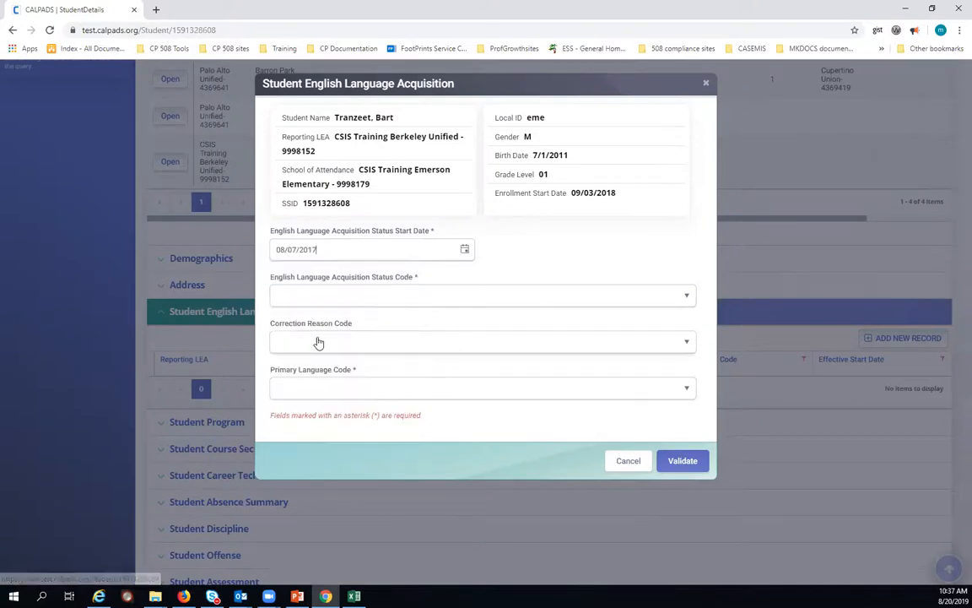
Step: Set the status code to To Be Determined-TBD, correction reason to Evidence of Non-English Primary Language-1, and primary language to Spanish-01
{"action": "left_click", "coordinate": [535, 303]}
{"action": "left_click", "coordinate": [448, 363]}
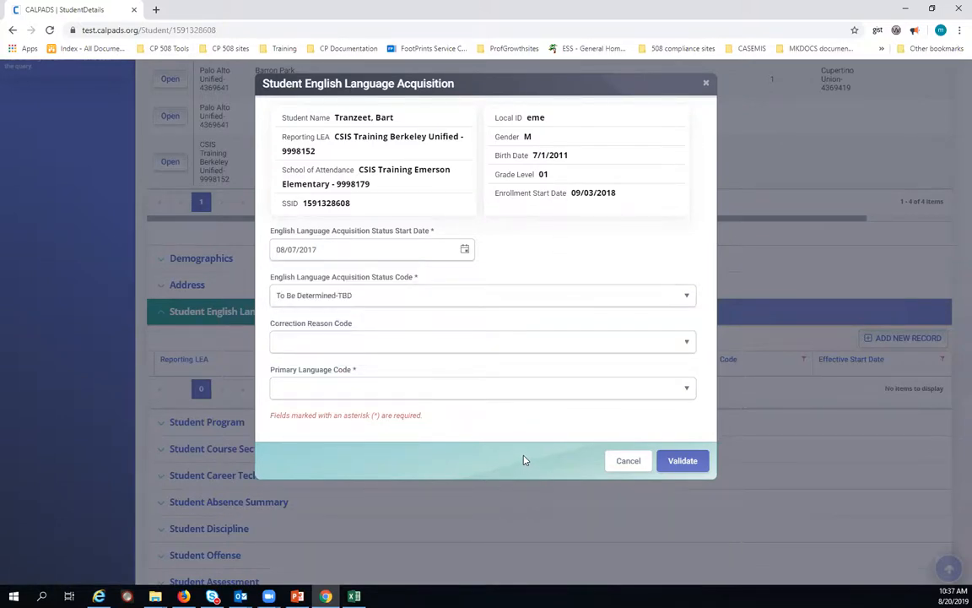
{"action": "left_click", "coordinate": [521, 342]}
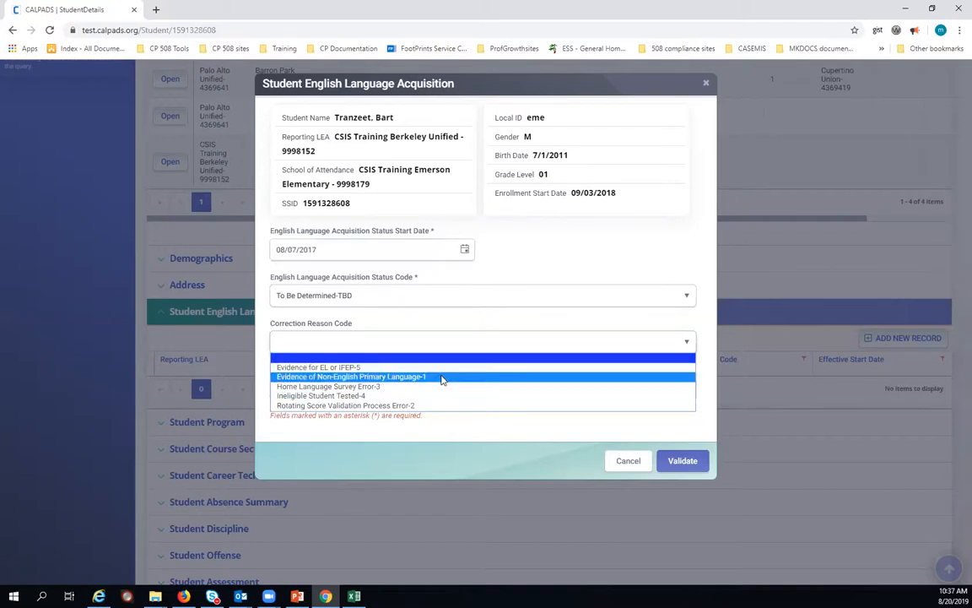
{"action": "left_click", "coordinate": [441, 377]}
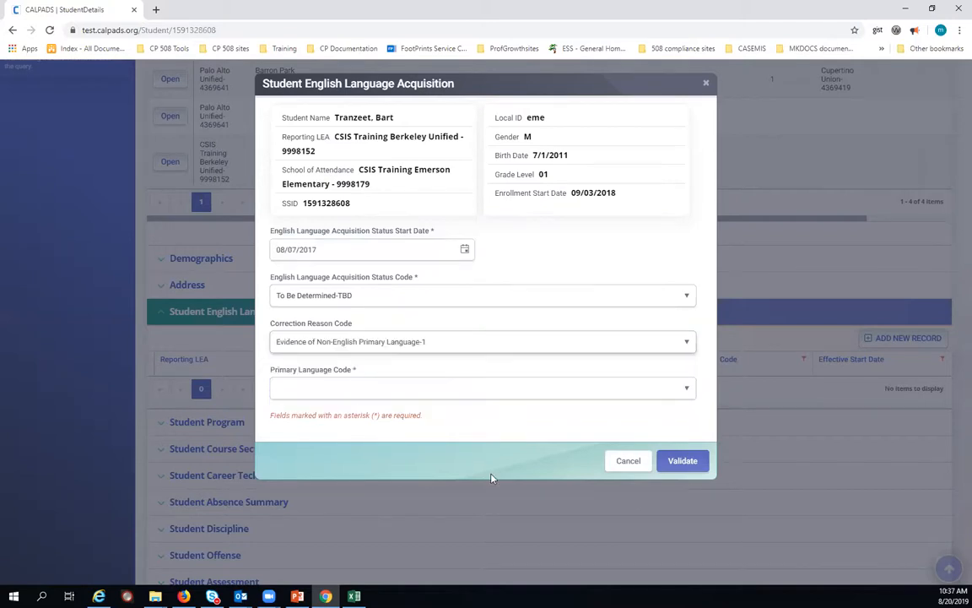
{"action": "left_click", "coordinate": [512, 398]}
{"action": "left_click", "coordinate": [445, 215]}
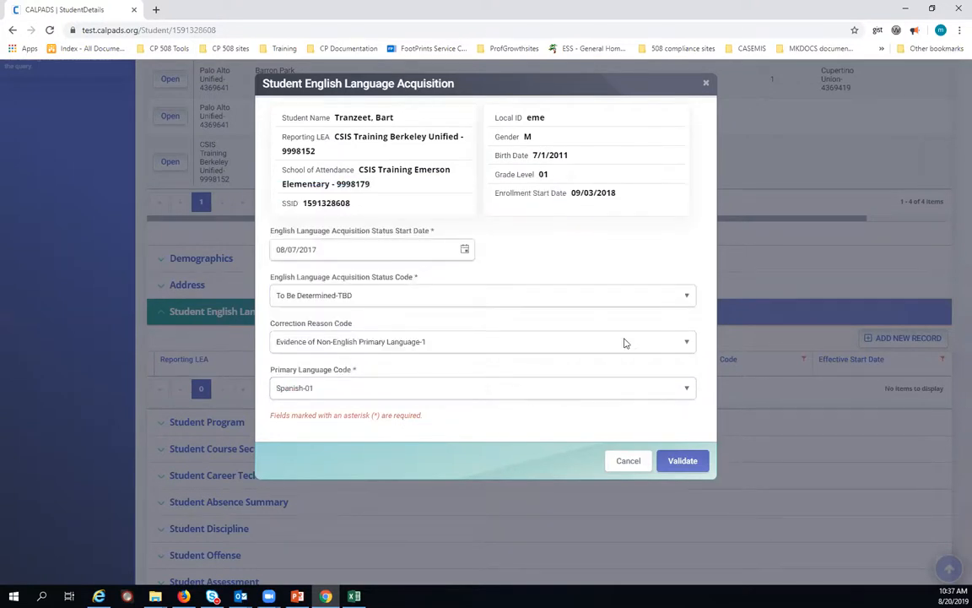
Step: Validate the English language acquisition record and review the resulting validation messages
{"action": "left_click", "coordinate": [679, 461]}
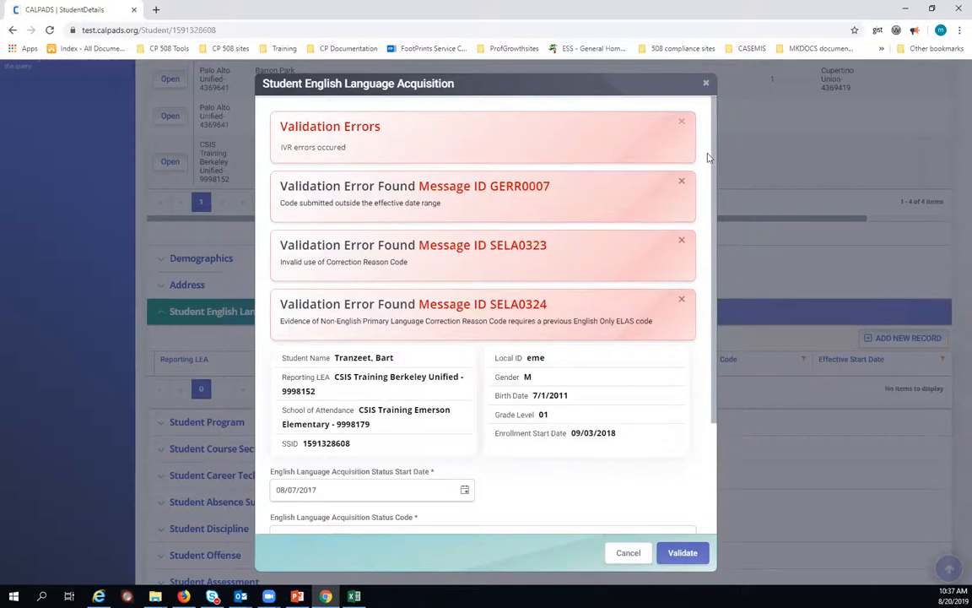
{"action": "scroll", "coordinate": [710, 190], "scroll_direction": "down", "scroll_amount": 1}
{"action": "scroll", "coordinate": [710, 190], "scroll_direction": "up", "scroll_amount": 1}
{"action": "scroll", "coordinate": [532, 443], "scroll_direction": "down", "scroll_amount": 2}
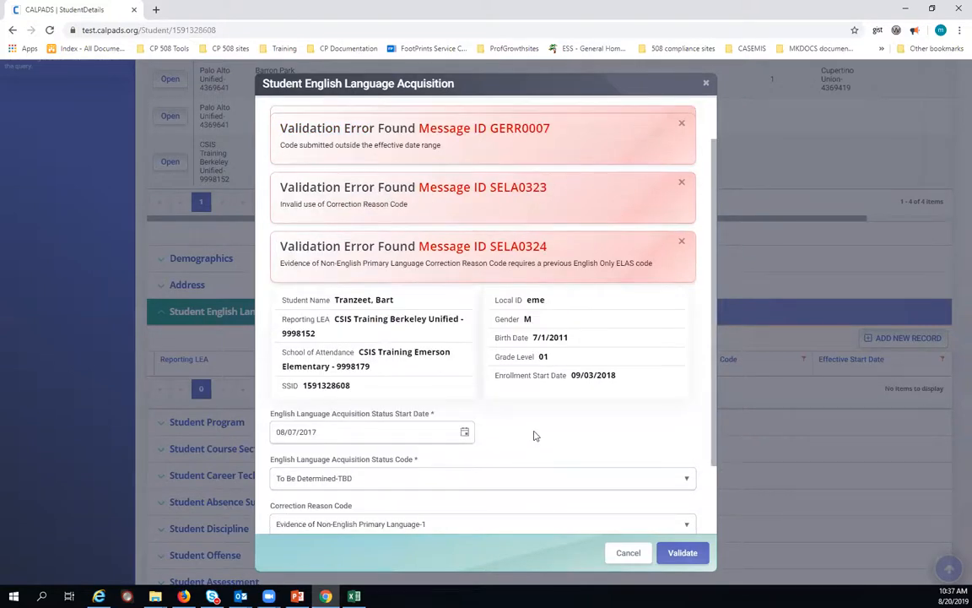
{"action": "scroll", "coordinate": [534, 436], "scroll_direction": "up", "scroll_amount": 2}
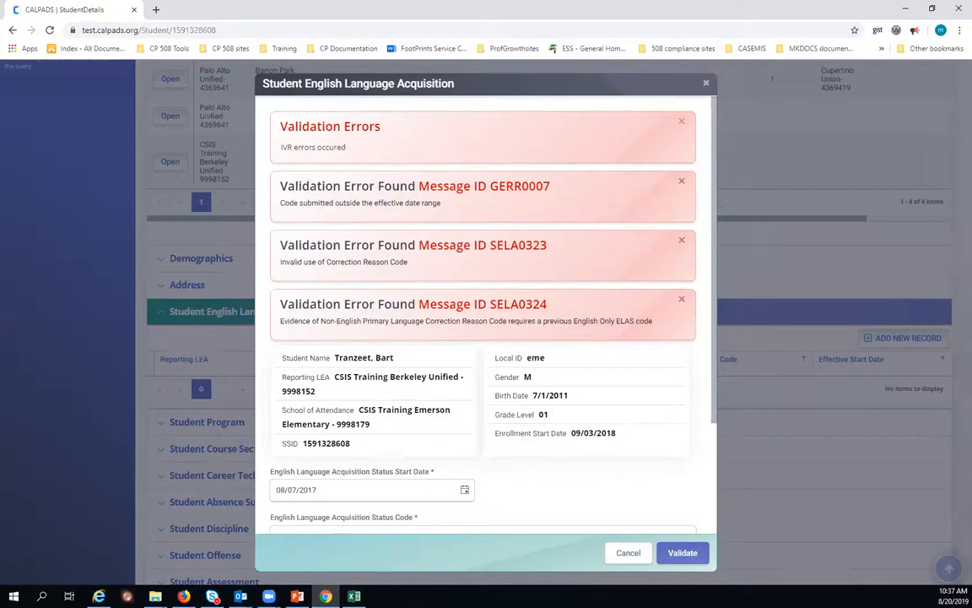
Step: Switch to the CALPADSErrorList workbook in Excel, show the Student English Lang Stat sheet, and enable editing
{"action": "mouse_move", "coordinate": [355, 596]}
{"action": "left_click", "coordinate": [354, 596]}
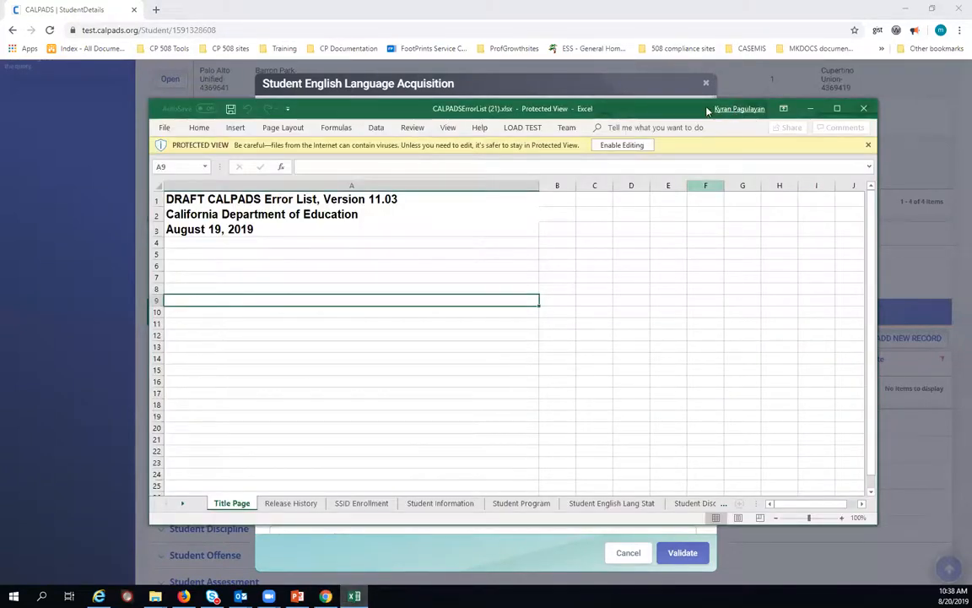
{"action": "left_click", "coordinate": [682, 506]}
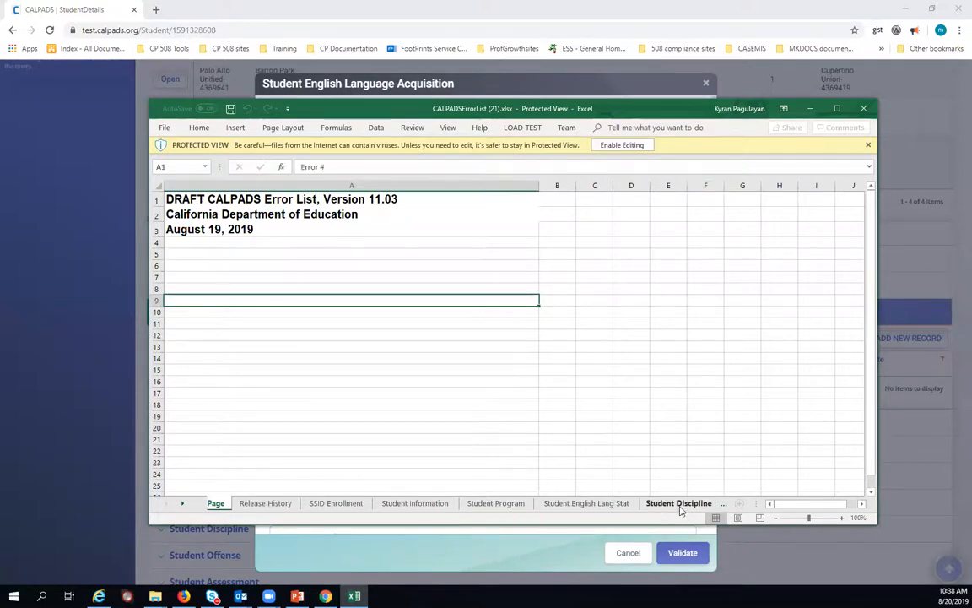
{"action": "left_click", "coordinate": [386, 506]}
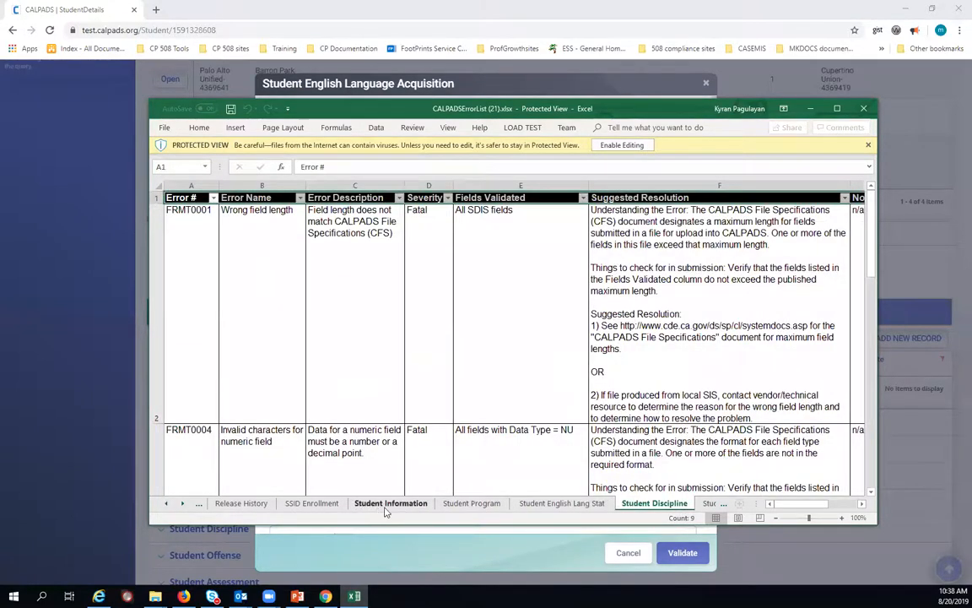
{"action": "left_click", "coordinate": [559, 506]}
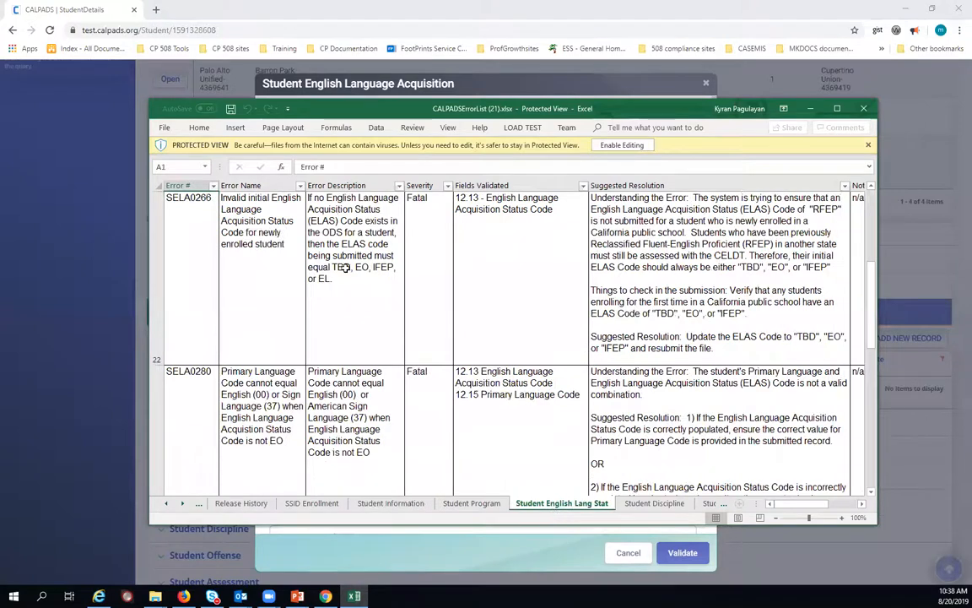
{"action": "left_click", "coordinate": [616, 147]}
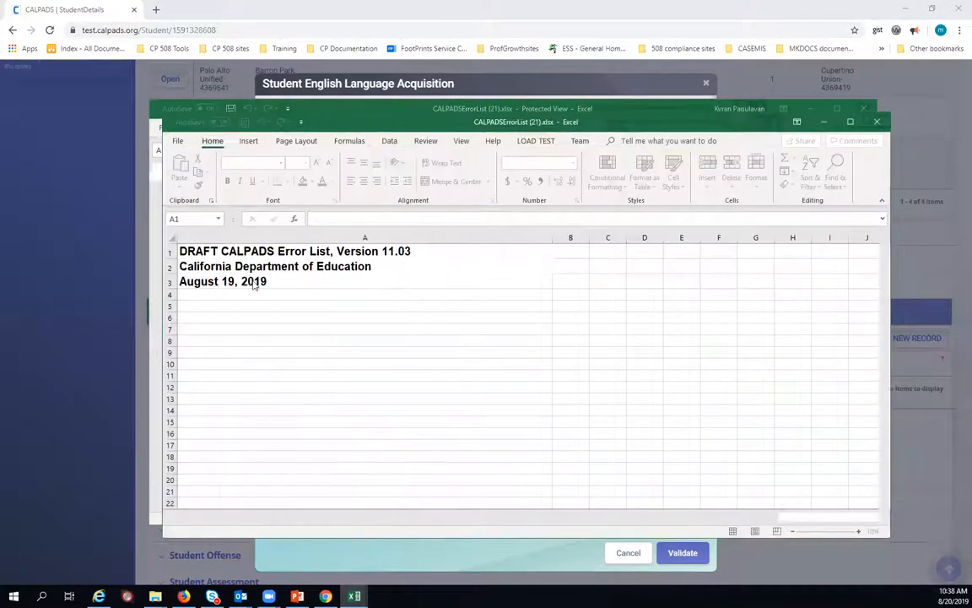
Step: Filter the Error # column on the Student English Lang Stat sheet to show only GERR0007
{"action": "scroll", "coordinate": [336, 354], "scroll_direction": "up", "scroll_amount": 4}
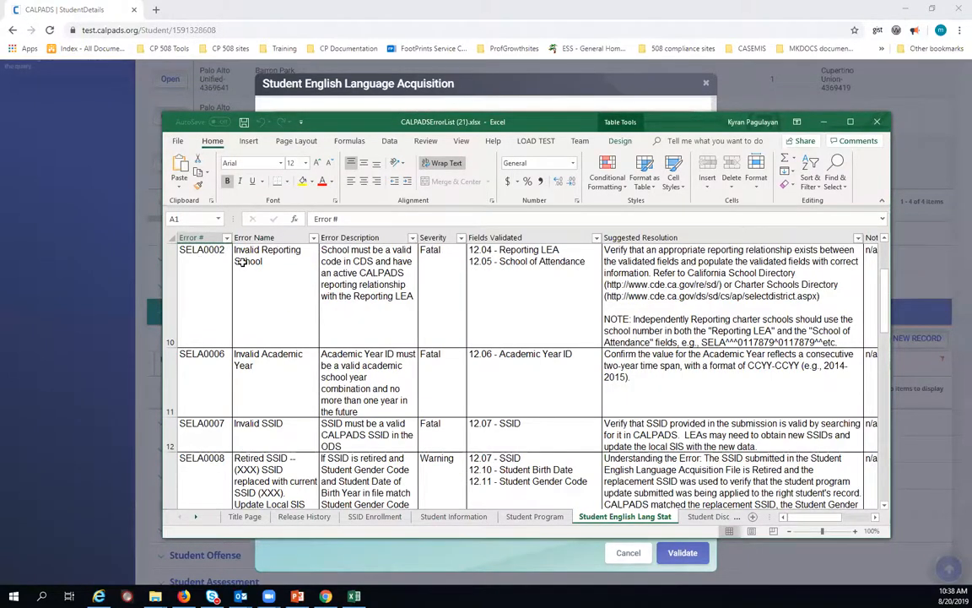
{"action": "left_click", "coordinate": [226, 237]}
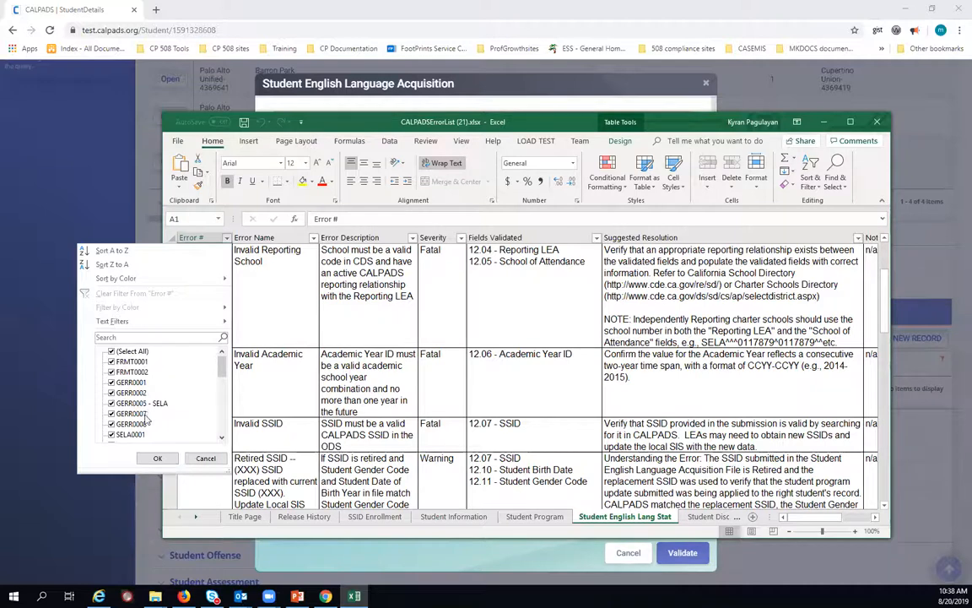
{"action": "left_click", "coordinate": [127, 350]}
{"action": "left_click", "coordinate": [135, 414]}
{"action": "left_click", "coordinate": [157, 457]}
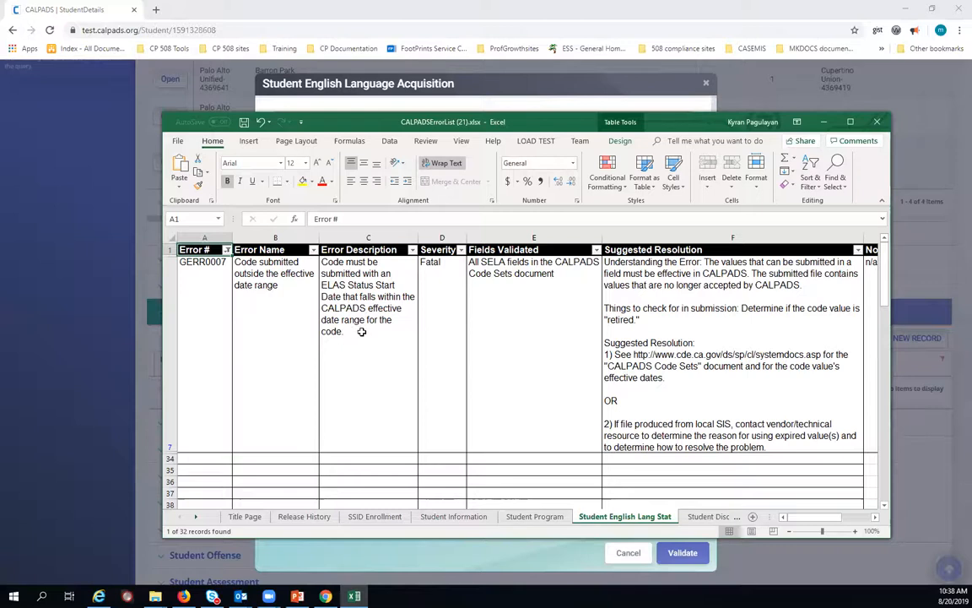
Step: Examine GERR0007's validated fields, suggested resolution and error description, and return to the acquisition record in the browser
{"action": "left_click", "coordinate": [513, 277]}
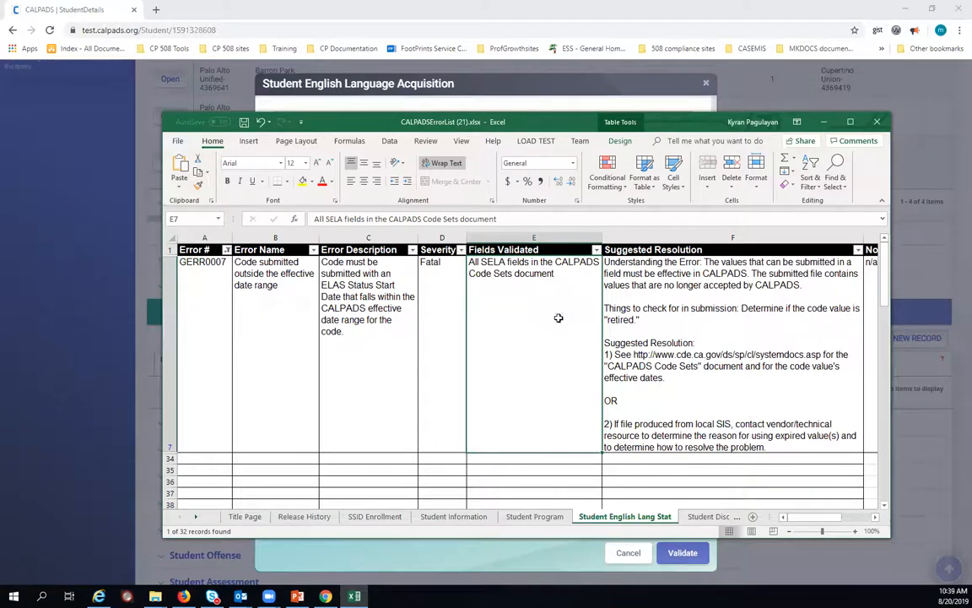
{"action": "left_click", "coordinate": [756, 419]}
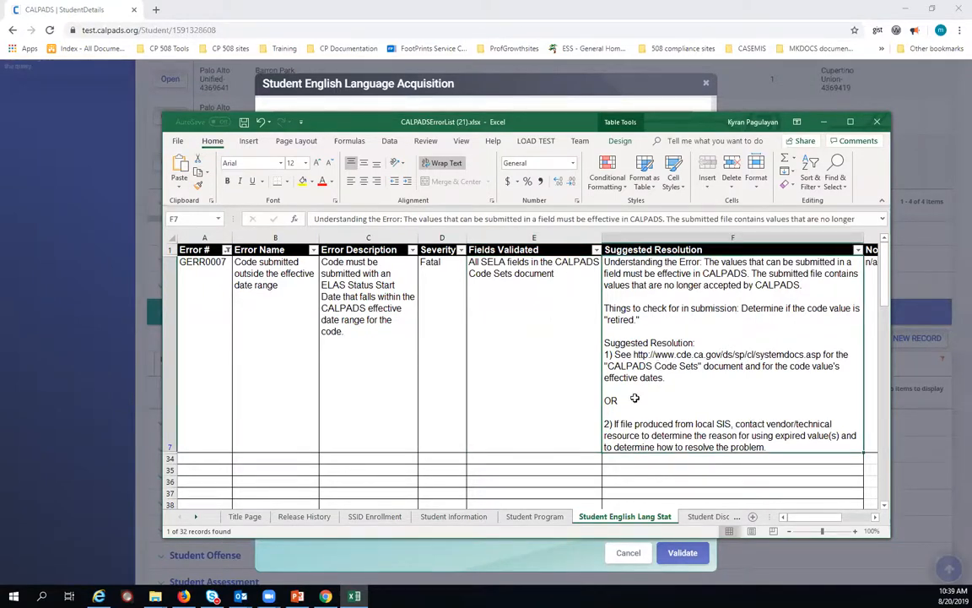
{"action": "left_click", "coordinate": [502, 275]}
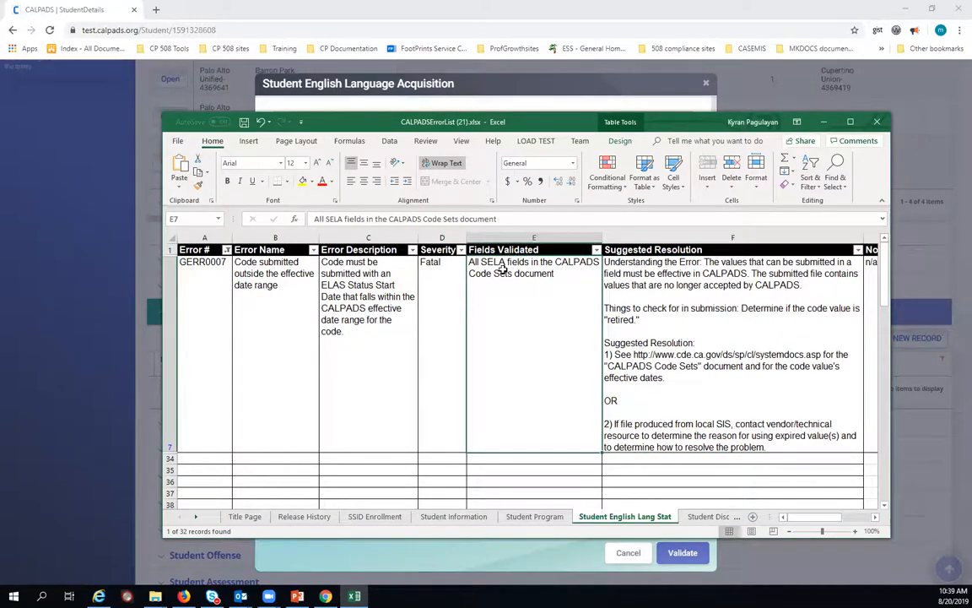
{"action": "left_click", "coordinate": [338, 297]}
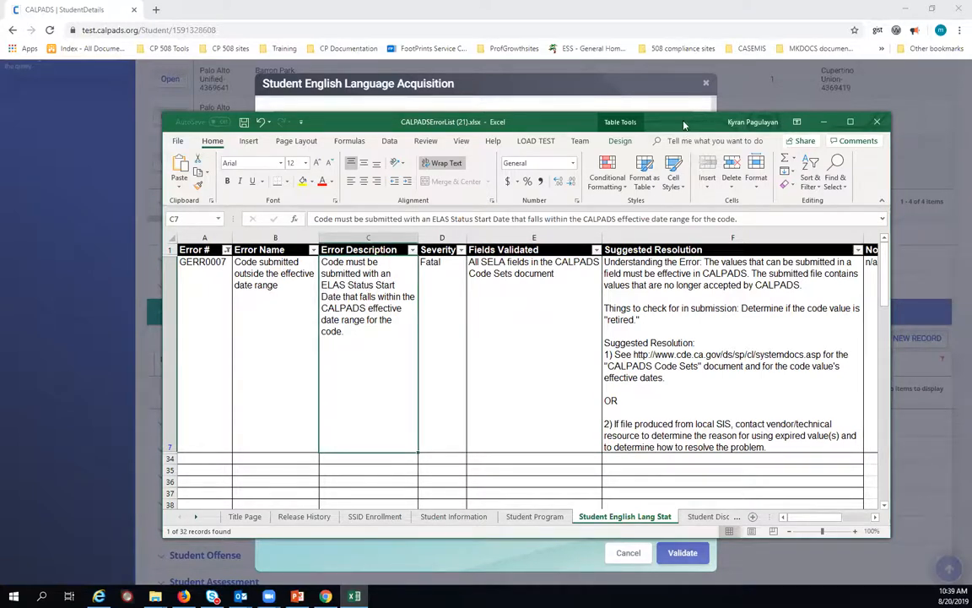
{"action": "left_click", "coordinate": [826, 124]}
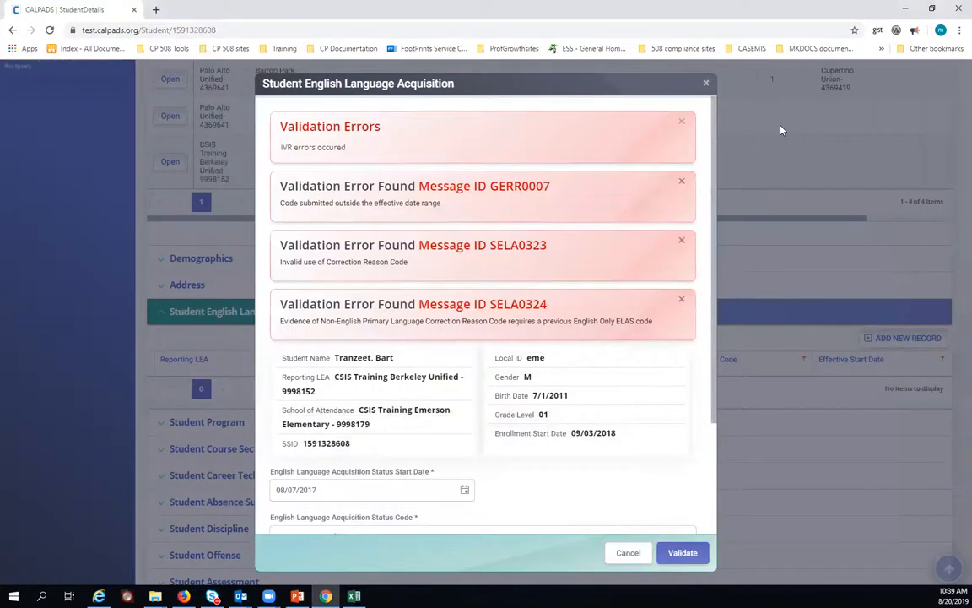
Step: Review the SELA0323 and SELA0324 validation messages and the codes entered in the acquisition record
{"action": "scroll", "coordinate": [648, 278], "scroll_direction": "down", "scroll_amount": 3}
{"action": "left_click_drag", "start_coordinate": [362, 263], "coordinate": [410, 263]}
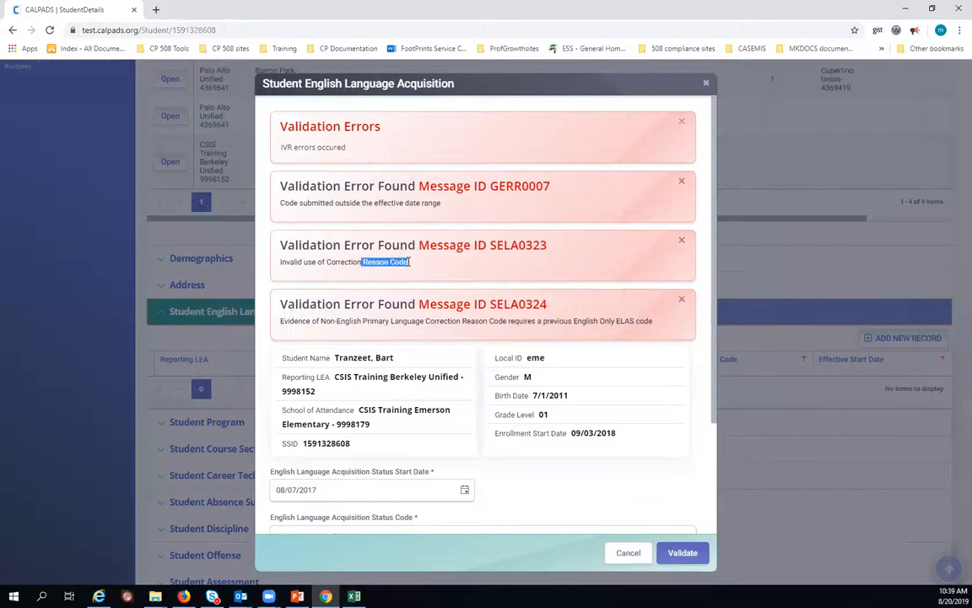
{"action": "left_click", "coordinate": [314, 325]}
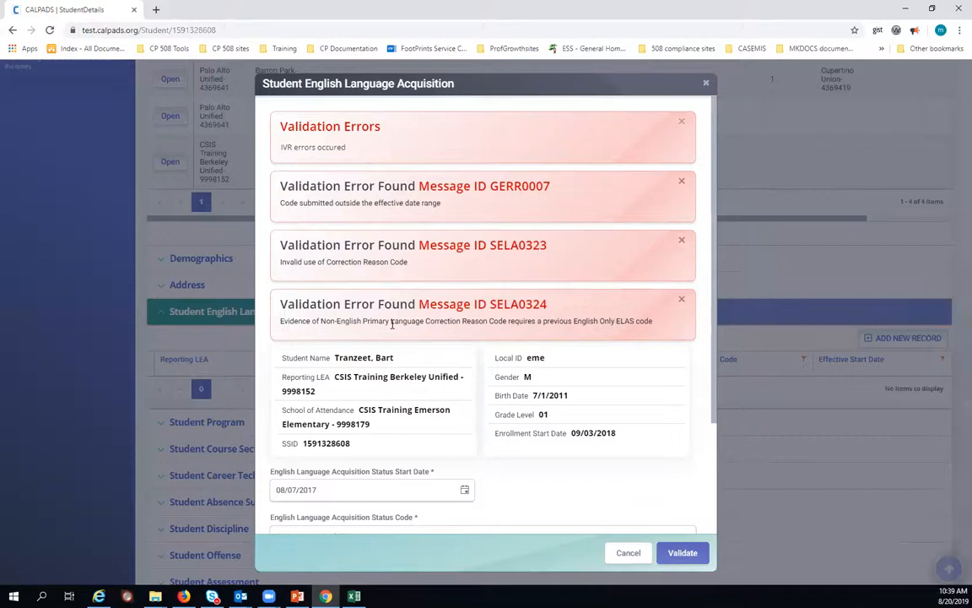
{"action": "left_click_drag", "start_coordinate": [399, 324], "coordinate": [709, 319]}
{"action": "left_click", "coordinate": [674, 345]}
{"action": "mouse_move", "coordinate": [713, 399]}
{"action": "left_mouse_down"}
{"action": "mouse_move", "coordinate": [713, 422]}
{"action": "mouse_move", "coordinate": [716, 388]}
{"action": "left_mouse_up"}
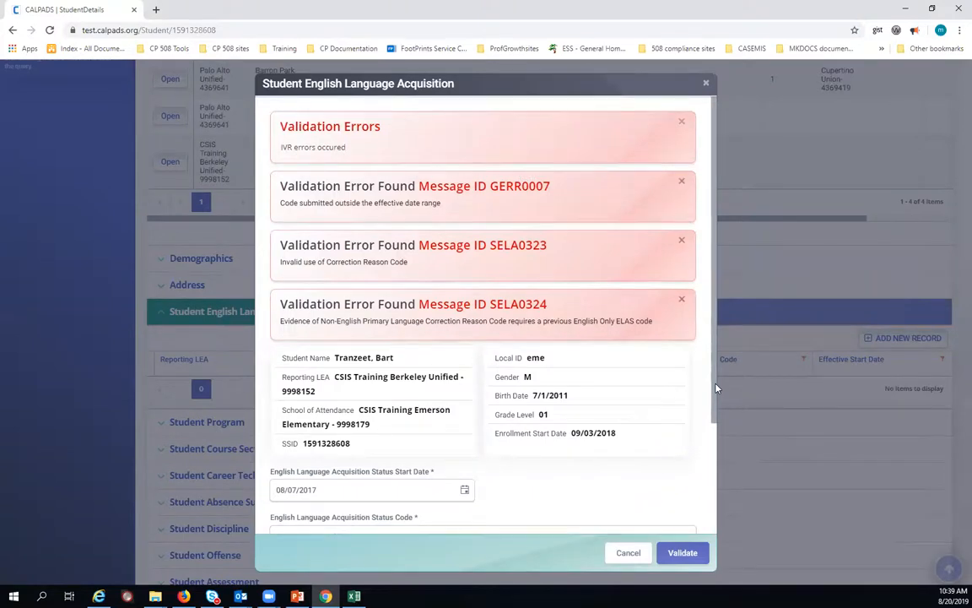
{"action": "left_click_drag", "start_coordinate": [716, 388], "coordinate": [715, 517]}
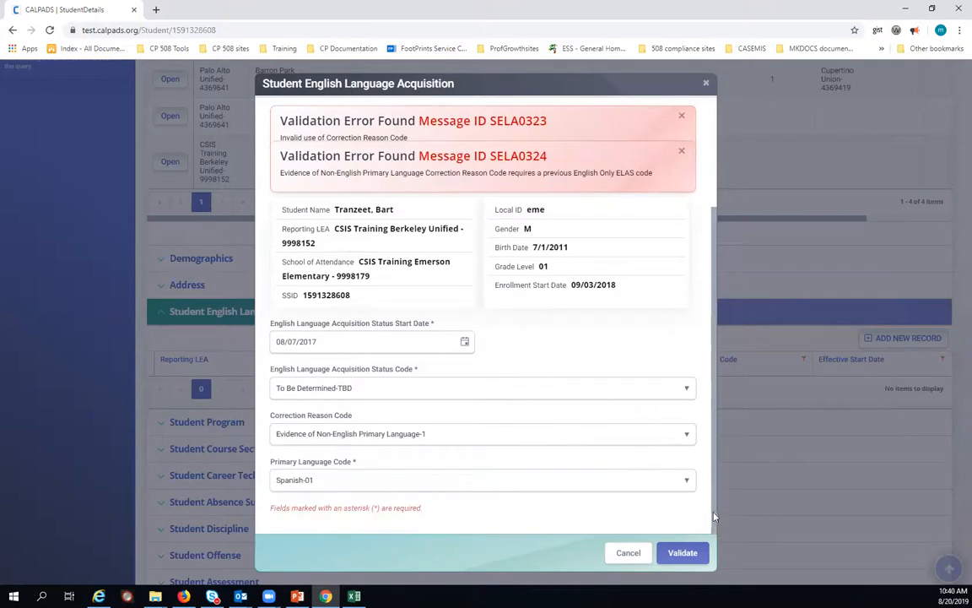
Step: Review the acquisition status start date alongside the validation messages in the Student English Language Acquisition record
{"action": "triple_click", "coordinate": [323, 342]}
{"action": "left_click", "coordinate": [549, 371]}
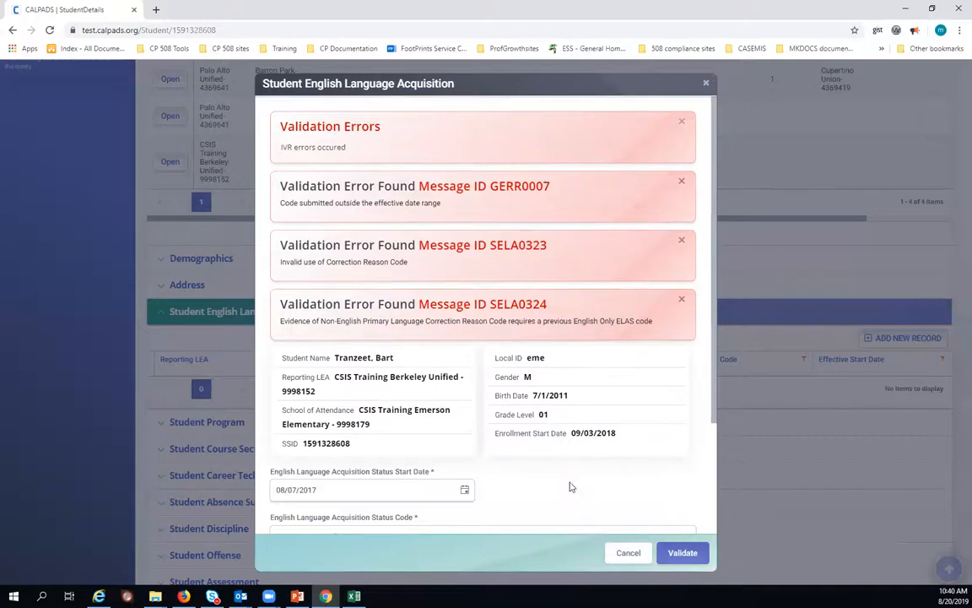
{"action": "scroll", "coordinate": [570, 478], "scroll_direction": "down", "scroll_amount": 1}
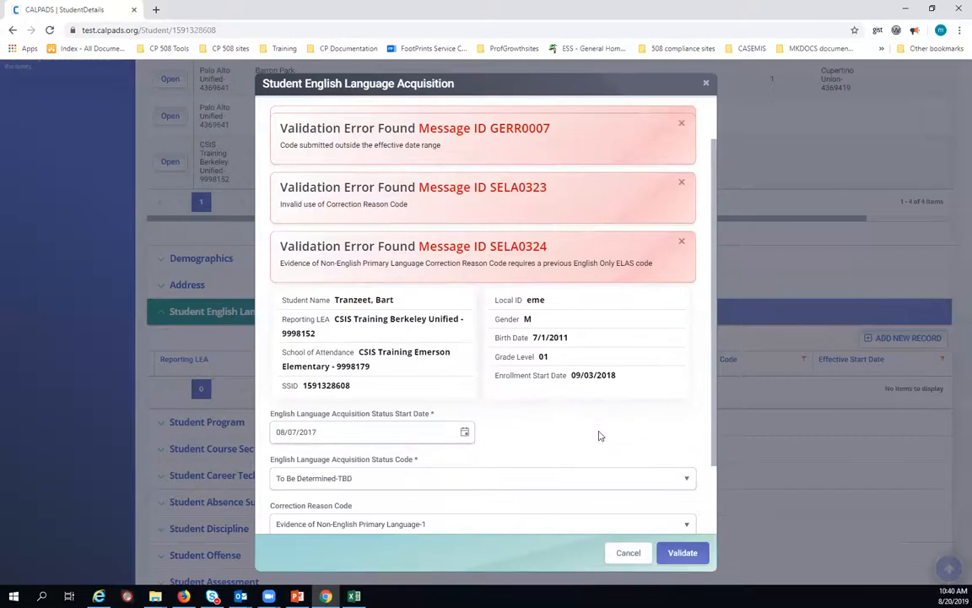
{"action": "scroll", "coordinate": [381, 406], "scroll_direction": "down", "scroll_amount": 1}
{"action": "left_click_drag", "start_coordinate": [319, 374], "coordinate": [272, 374]}
{"action": "left_click", "coordinate": [511, 378]}
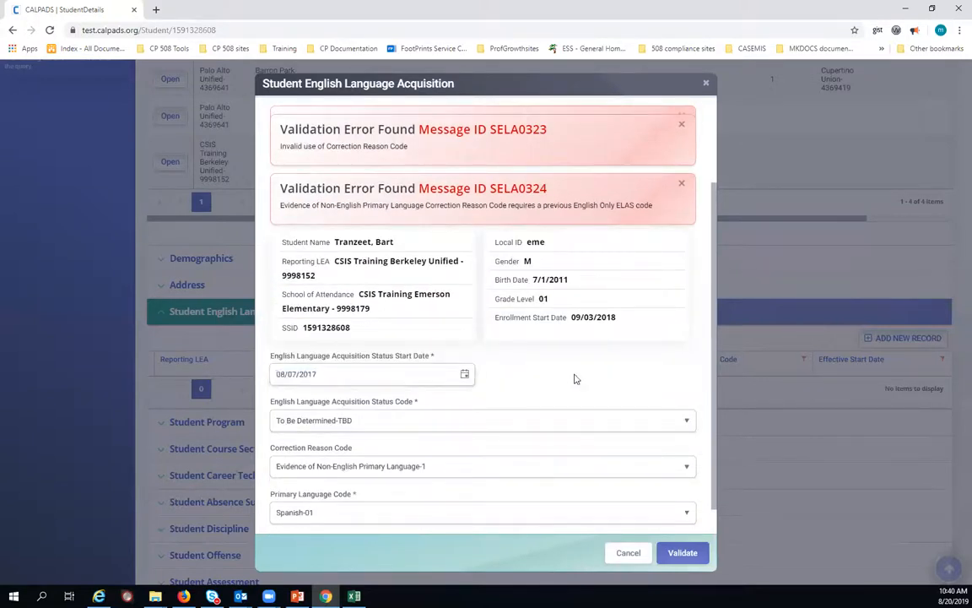
Step: Clear the Correction Reason Code in the acquisition record and validate it again
{"action": "left_click", "coordinate": [450, 473]}
{"action": "left_click", "coordinate": [393, 483]}
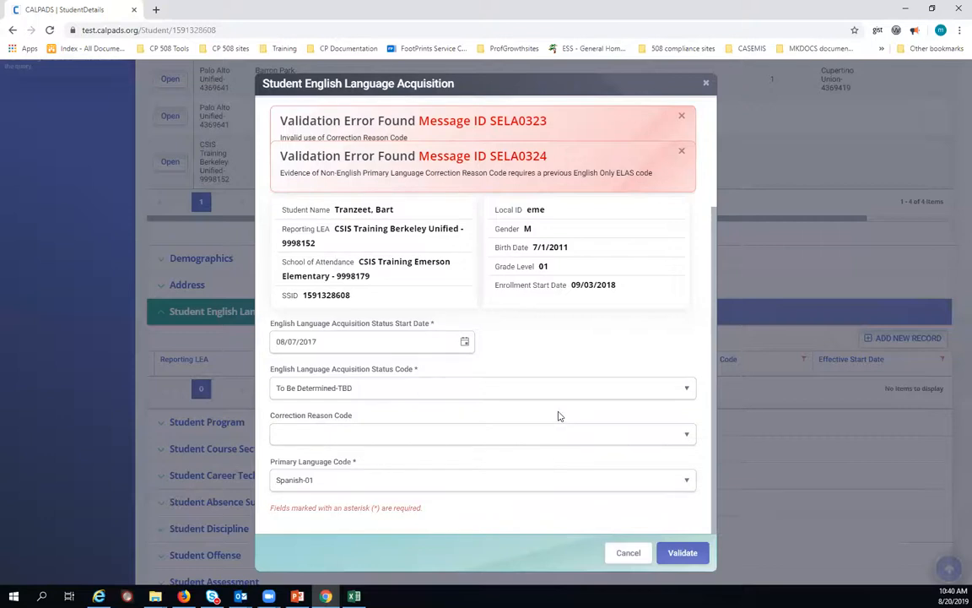
{"action": "left_click", "coordinate": [340, 346]}
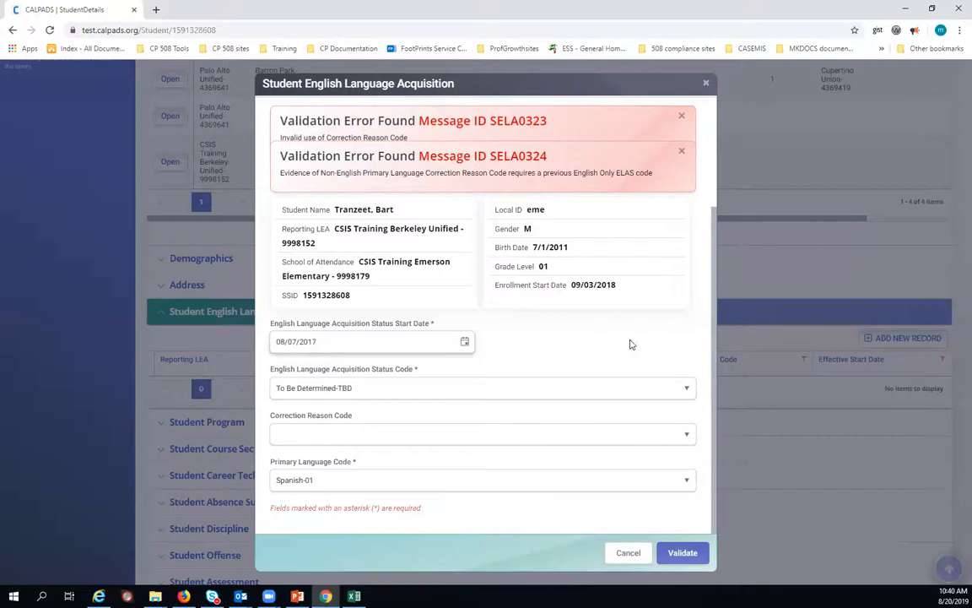
{"action": "left_click", "coordinate": [683, 552]}
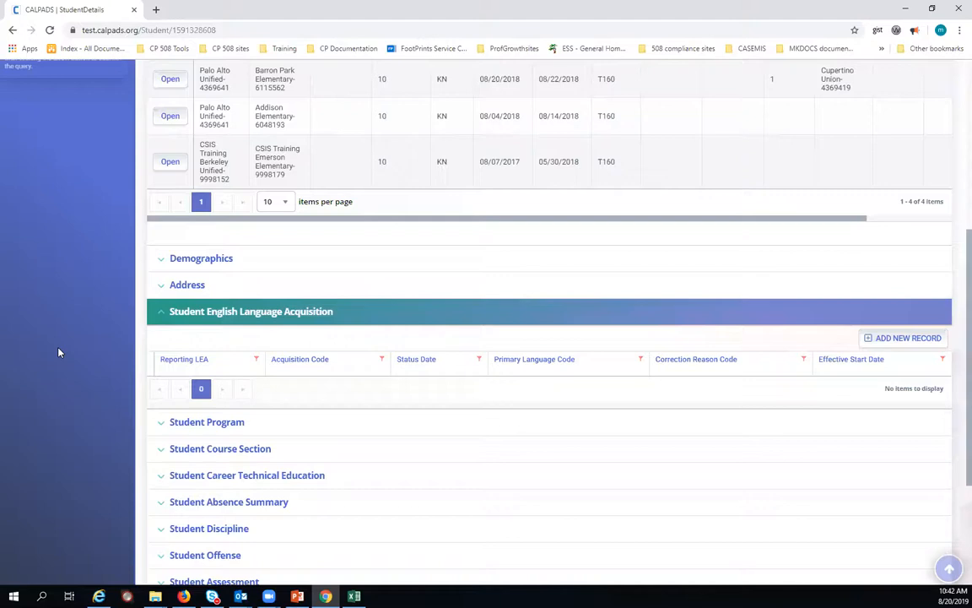
Step: Add a new Student English Language Acquisition record with a status start date of 08/05/2017
{"action": "left_click", "coordinate": [910, 338]}
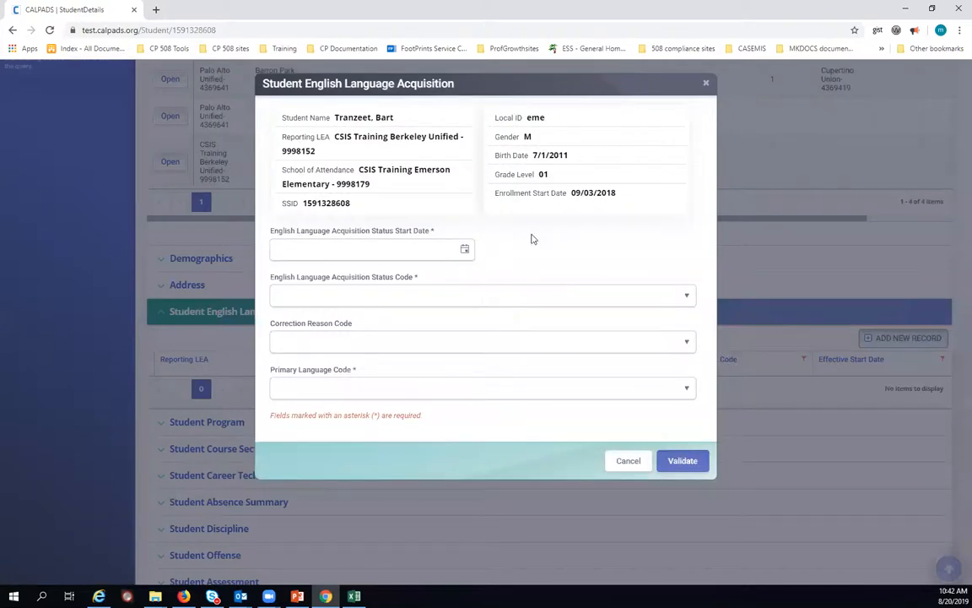
{"action": "left_click", "coordinate": [465, 251]}
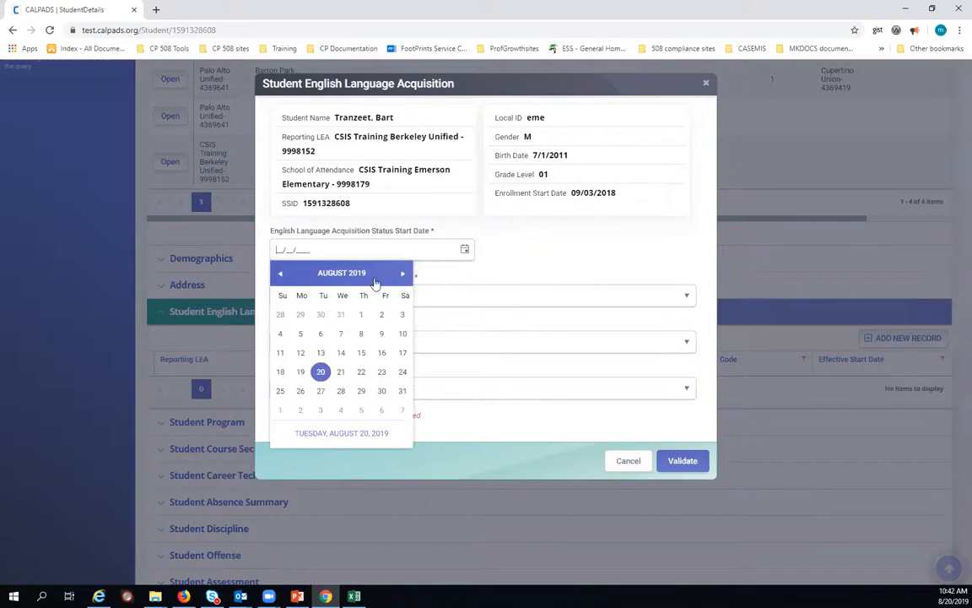
{"action": "left_click", "coordinate": [342, 275]}
{"action": "left_click", "coordinate": [342, 273]}
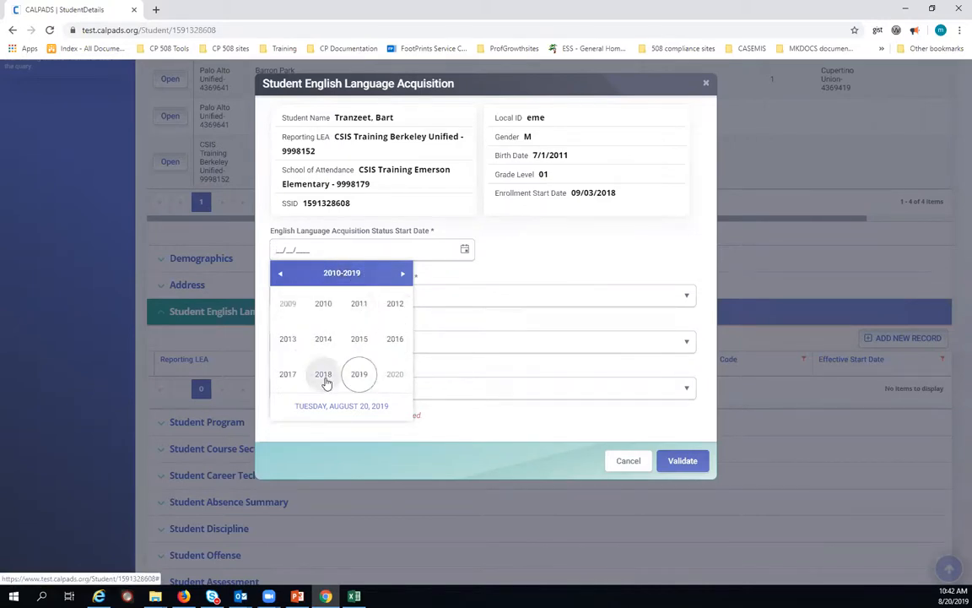
{"action": "left_click", "coordinate": [287, 382]}
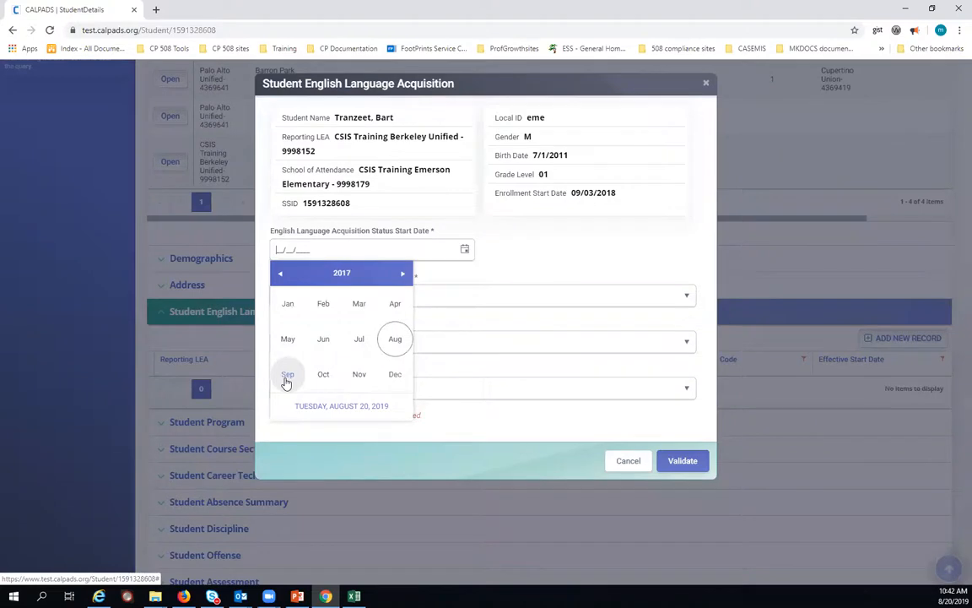
{"action": "left_click", "coordinate": [396, 340]}
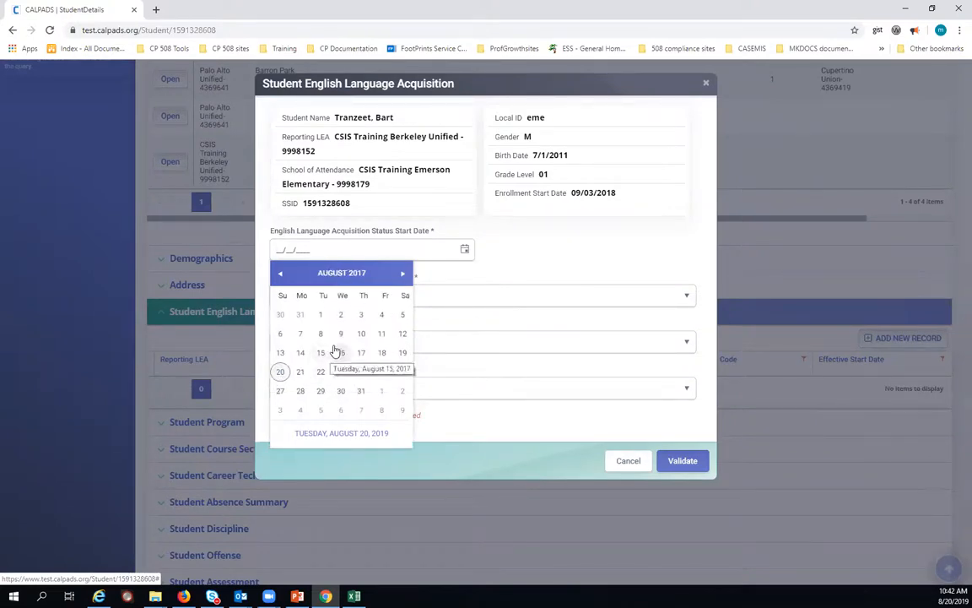
{"action": "left_click", "coordinate": [401, 317]}
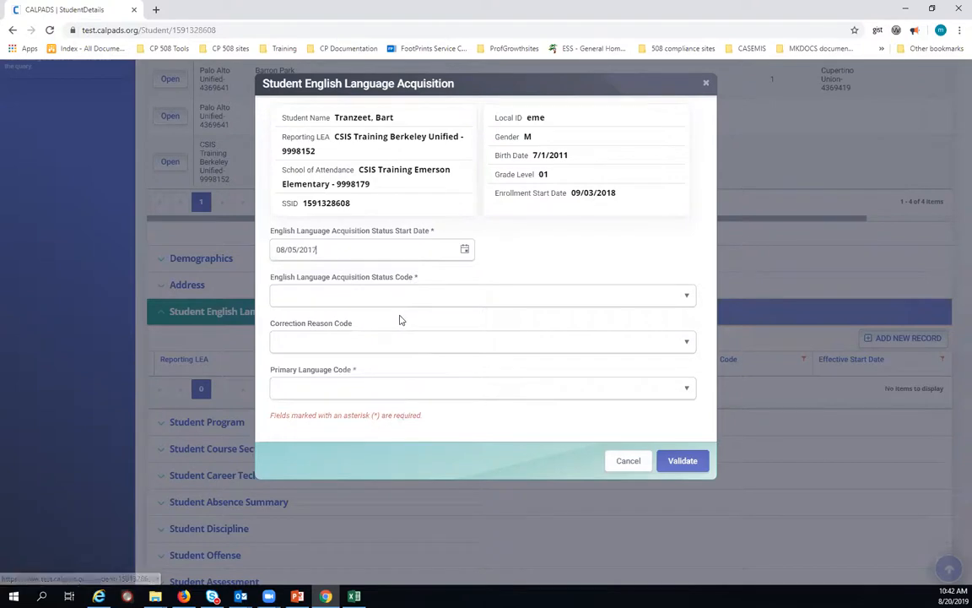
Step: Set the status code to To Be Determined-TBD and the primary language to Spanish-01, leave the correction reason blank, and validate the record
{"action": "left_click", "coordinate": [521, 302]}
{"action": "left_click", "coordinate": [541, 265]}
{"action": "left_click", "coordinate": [535, 303]}
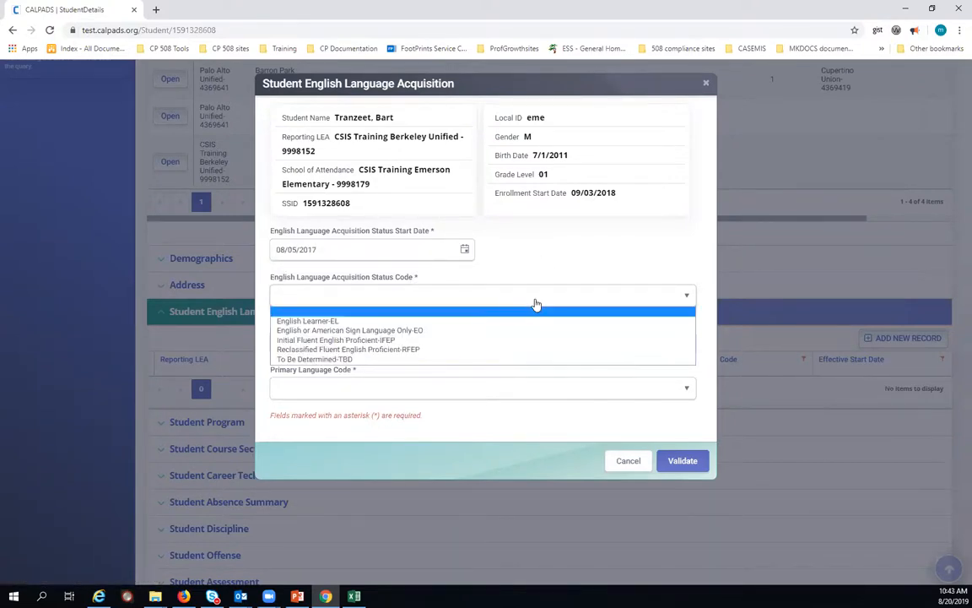
{"action": "left_click", "coordinate": [523, 359]}
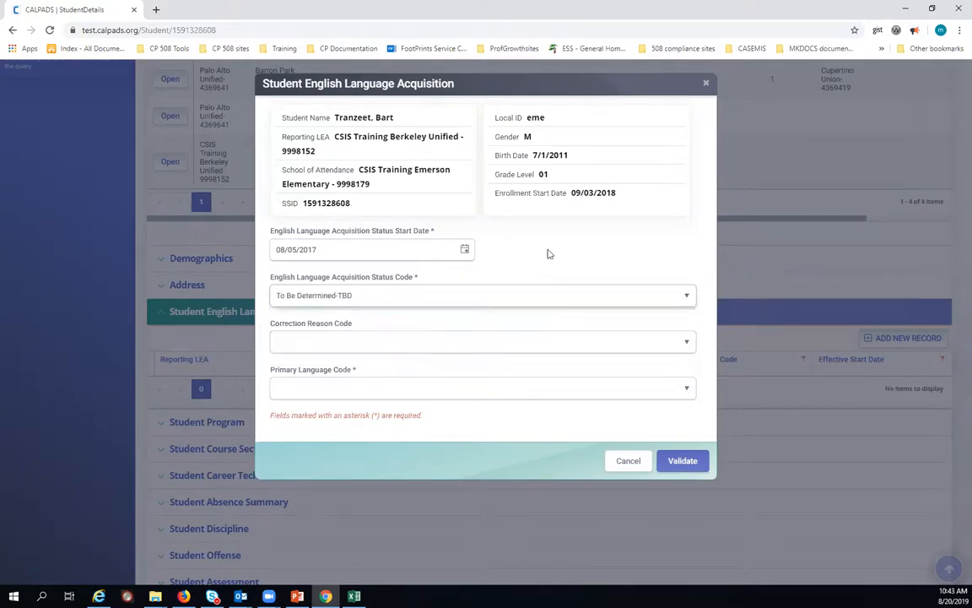
{"action": "left_click", "coordinate": [467, 342]}
{"action": "left_click", "coordinate": [506, 460]}
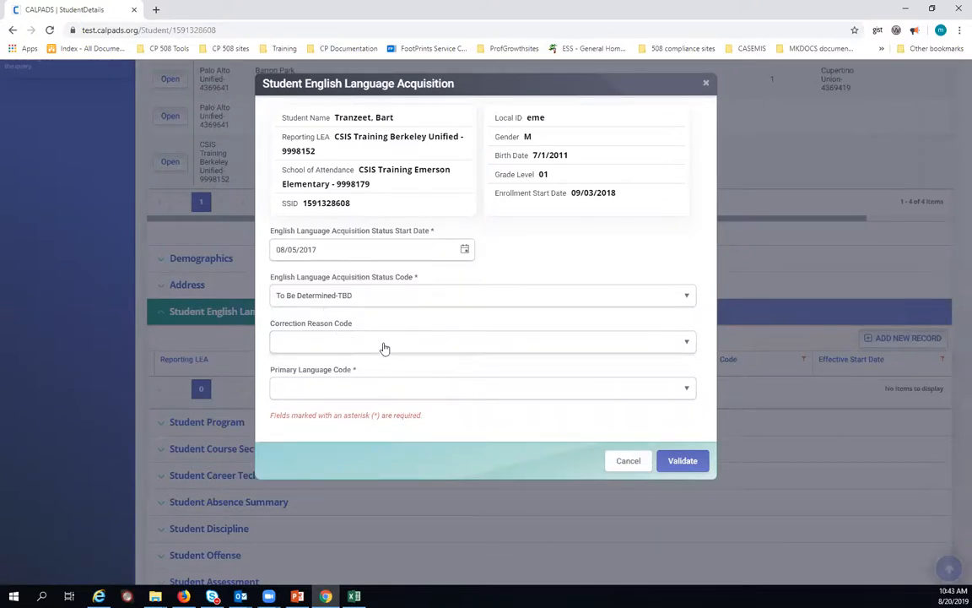
{"action": "left_click", "coordinate": [456, 393]}
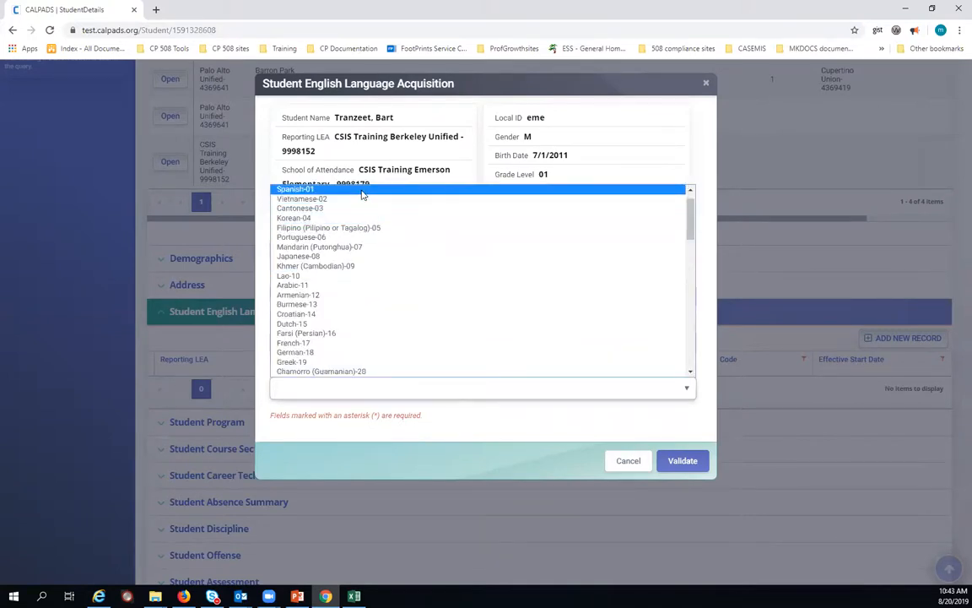
{"action": "left_click", "coordinate": [365, 192]}
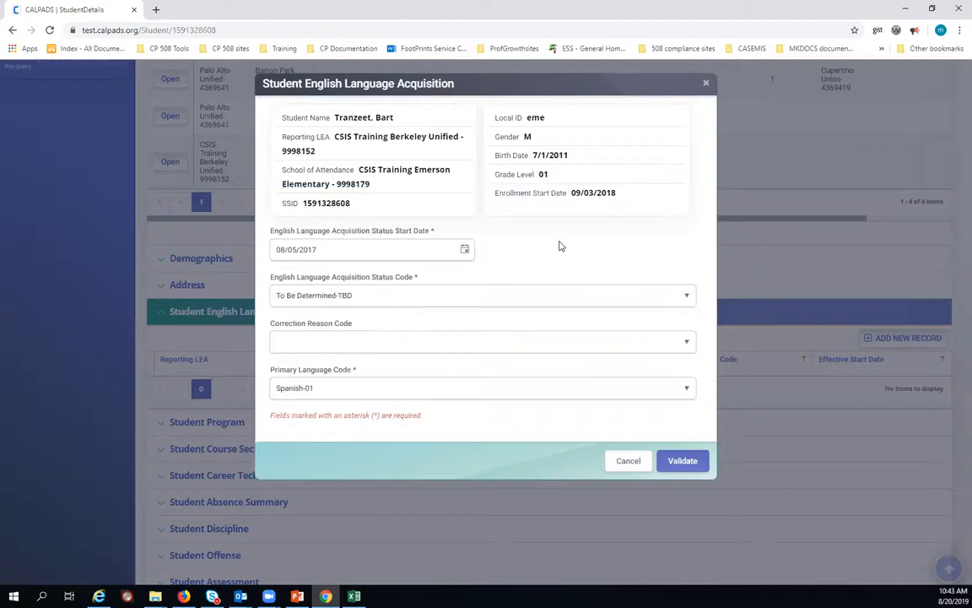
{"action": "left_click", "coordinate": [684, 462]}
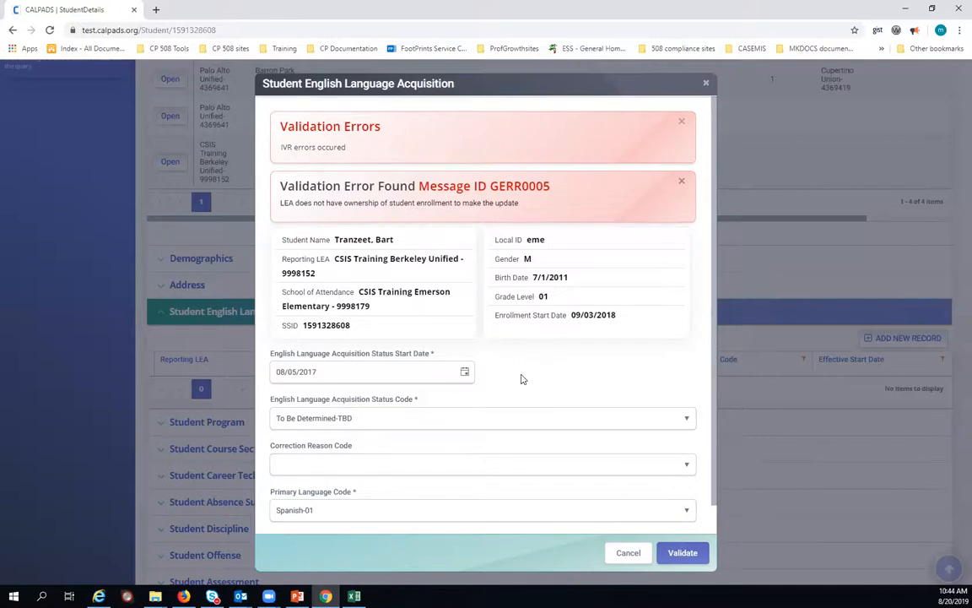
Step: Compare the record's status start date with the start date of the CSIS Training Emerson kindergarten enrollment in the enrollment table
{"action": "triple_click", "coordinate": [317, 372]}
{"action": "left_click_drag", "start_coordinate": [310, 372], "coordinate": [288, 372]}
{"action": "left_click", "coordinate": [325, 372]}
{"action": "left_click", "coordinate": [796, 475]}
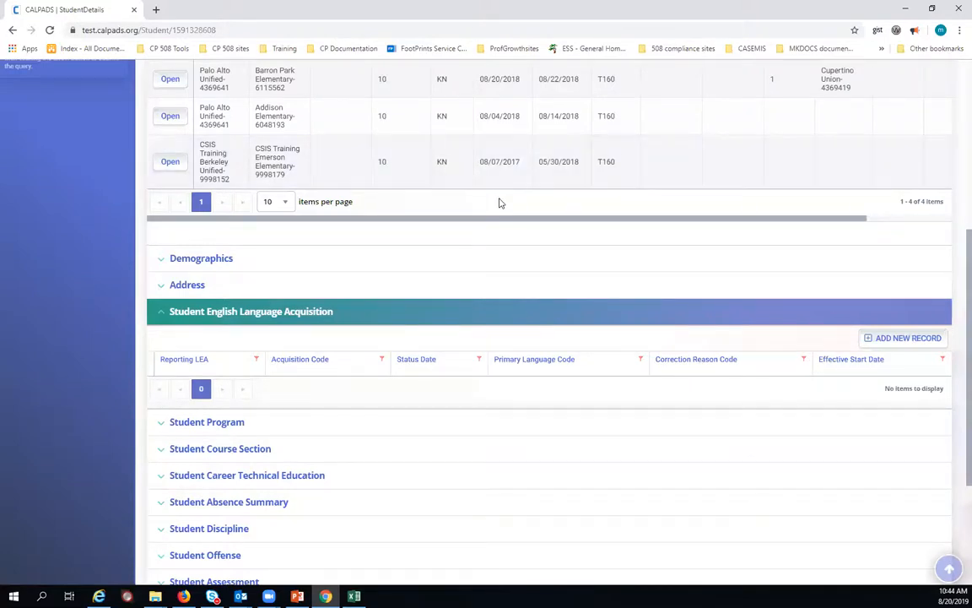
{"action": "scroll", "coordinate": [502, 209], "scroll_direction": "up", "scroll_amount": 1}
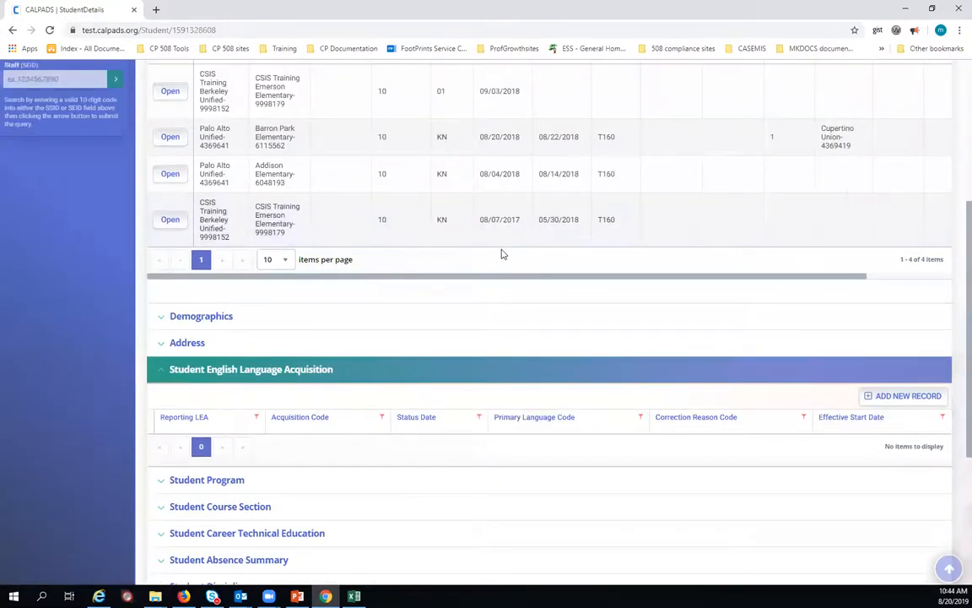
{"action": "left_click_drag", "start_coordinate": [520, 219], "coordinate": [481, 220]}
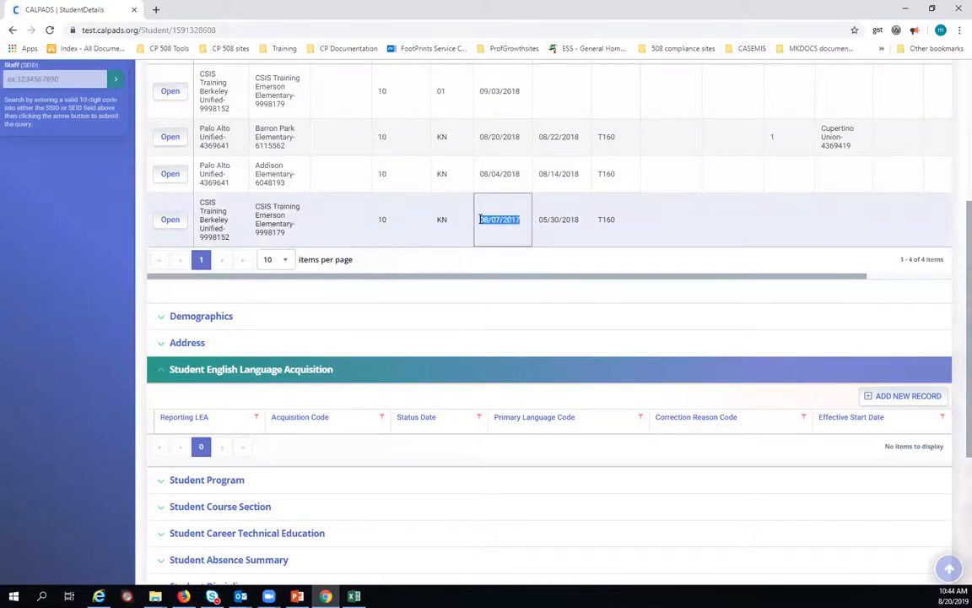
{"action": "left_click", "coordinate": [518, 265]}
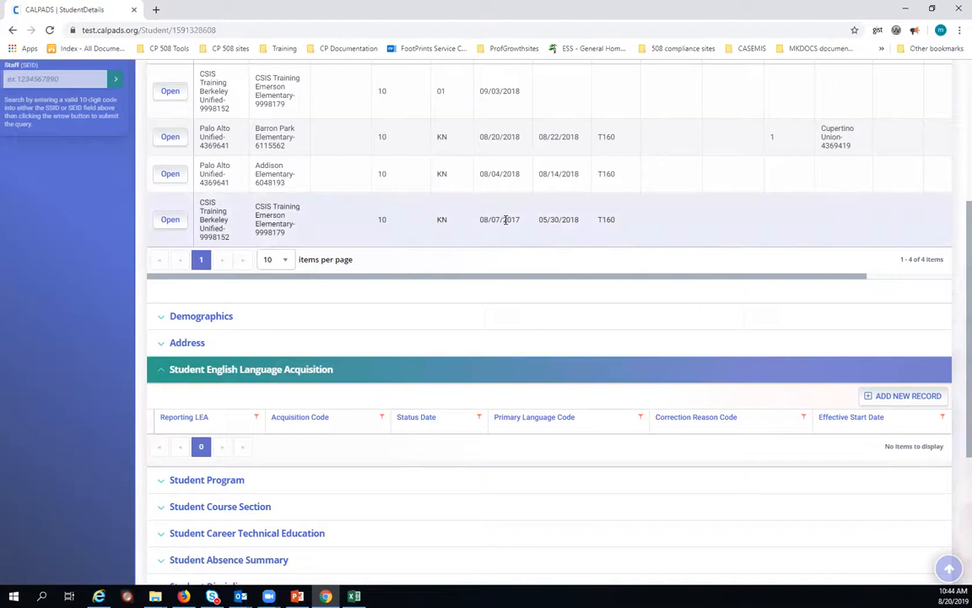
Step: Add another Student English Language Acquisition record with a status start date of 08/07/2017
{"action": "left_click", "coordinate": [909, 396]}
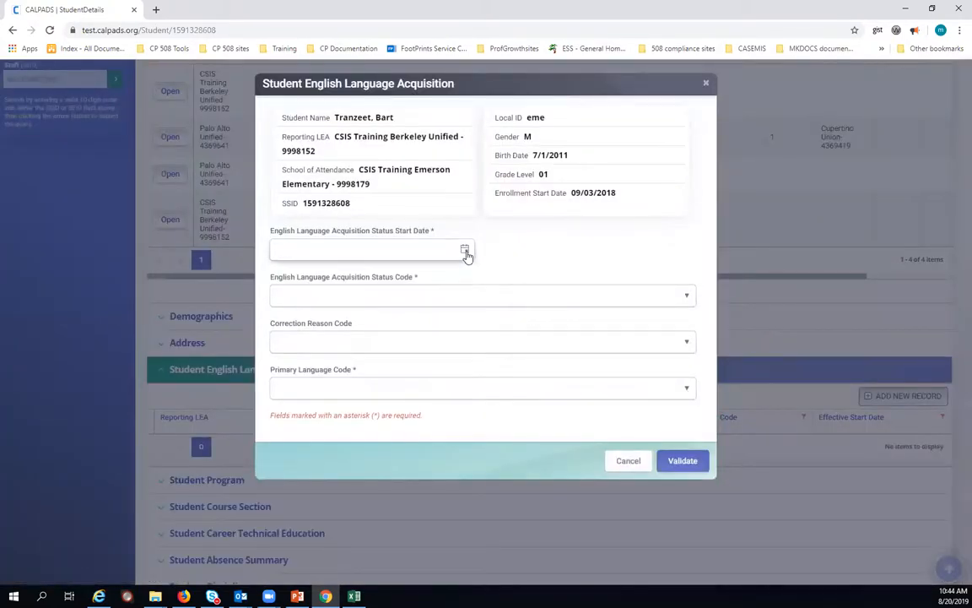
{"action": "left_click", "coordinate": [466, 252]}
{"action": "left_click", "coordinate": [342, 276]}
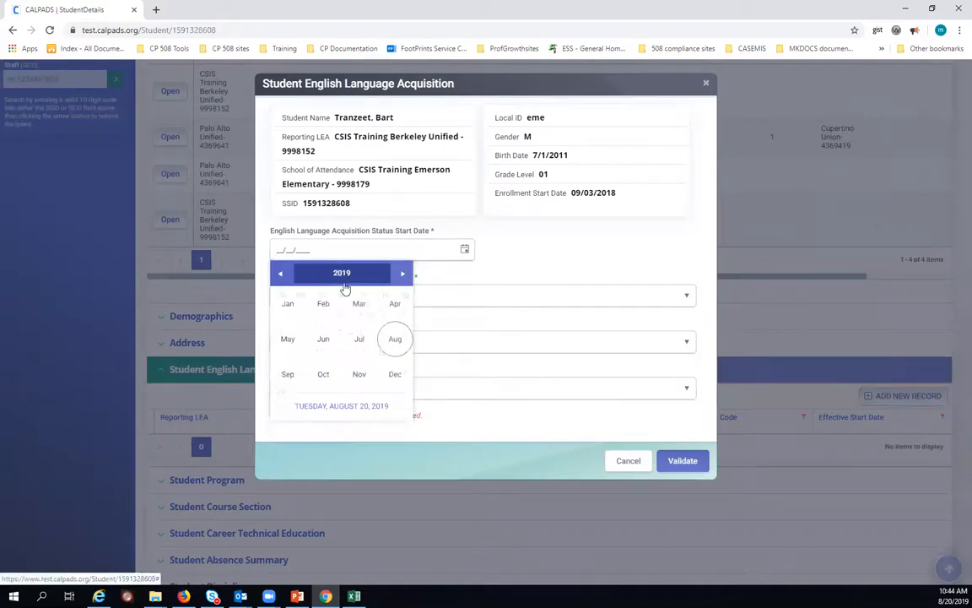
{"action": "left_click", "coordinate": [328, 273]}
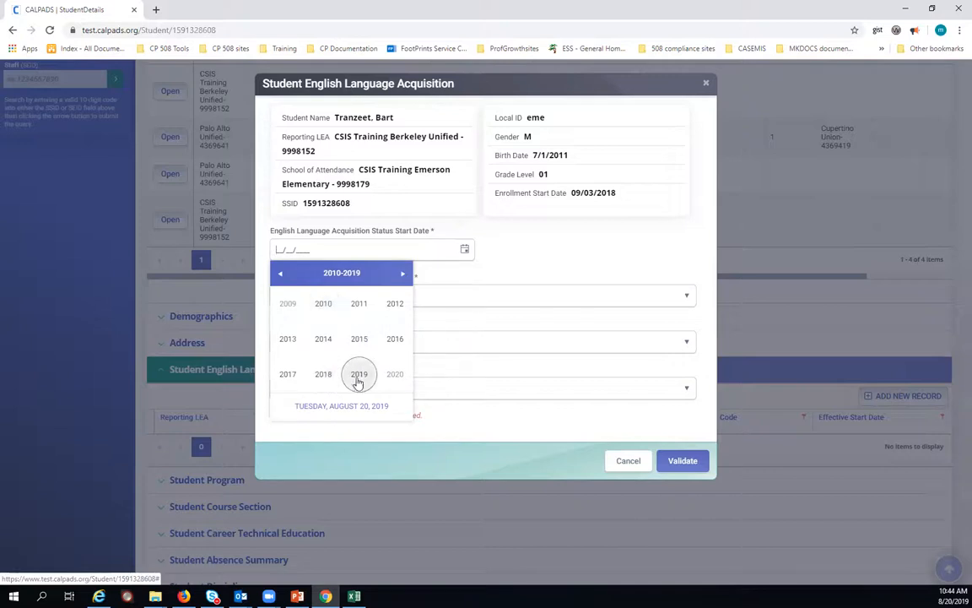
{"action": "left_click", "coordinate": [288, 376]}
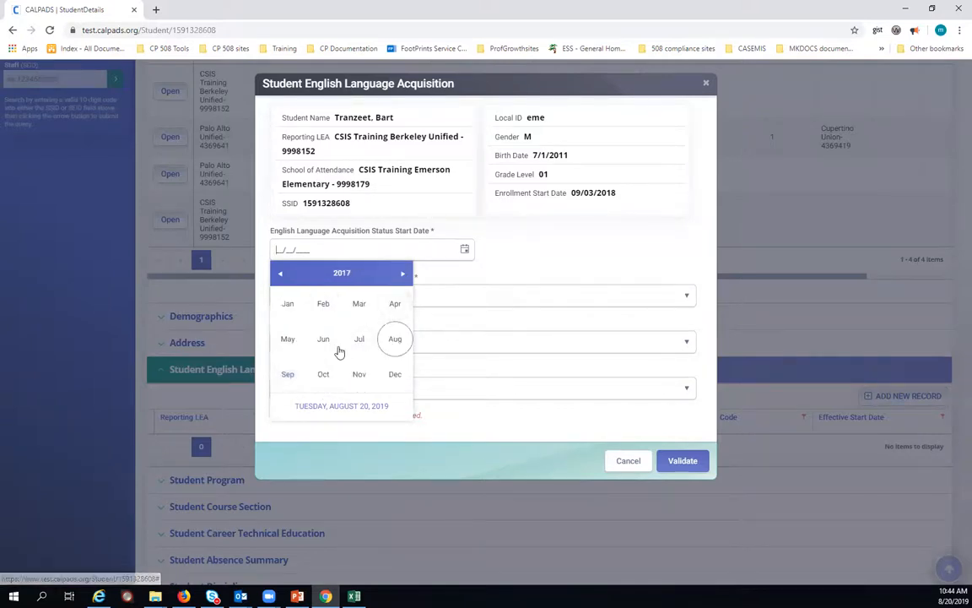
{"action": "left_click", "coordinate": [393, 340]}
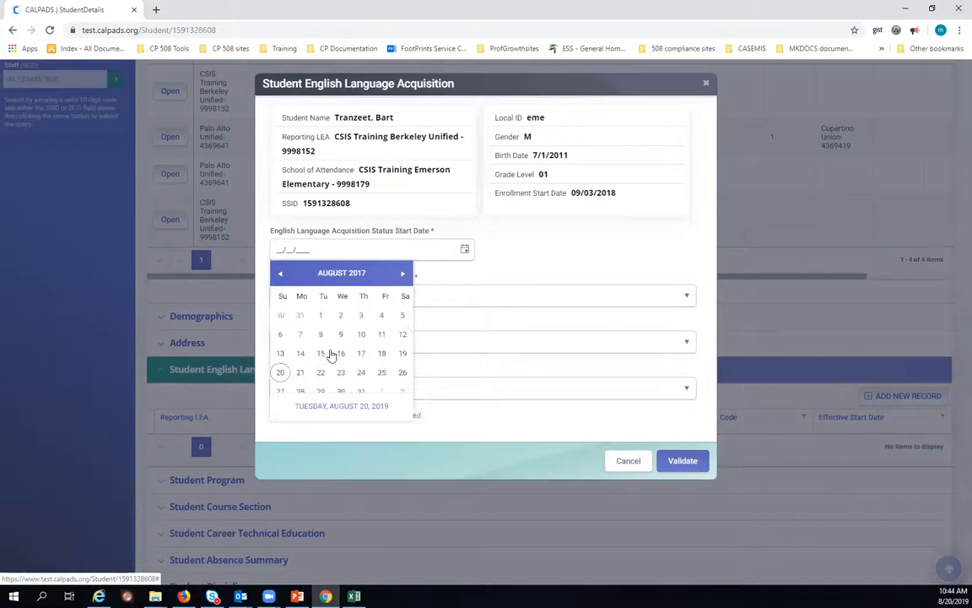
{"action": "left_click", "coordinate": [300, 334]}
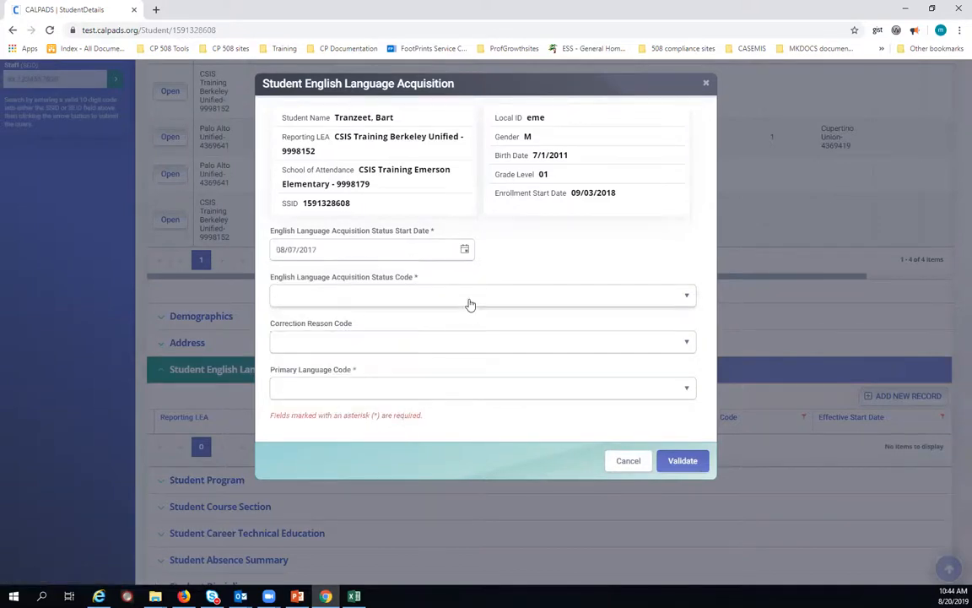
Step: Set the status code to To Be Determined-TBD and the primary language code to Spanish-01, and validate the record
{"action": "left_click", "coordinate": [470, 302]}
{"action": "left_click", "coordinate": [406, 356]}
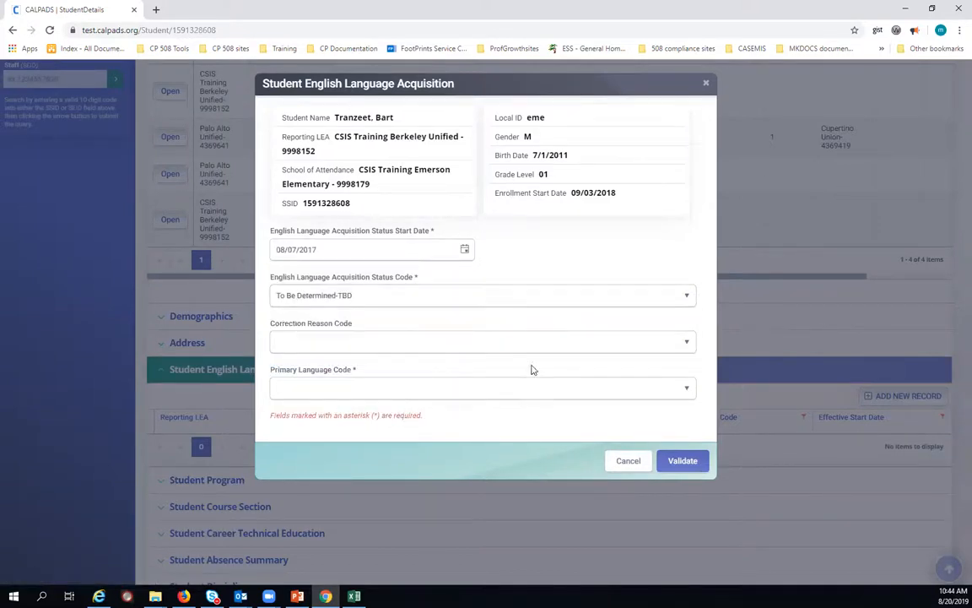
{"action": "left_click", "coordinate": [376, 389]}
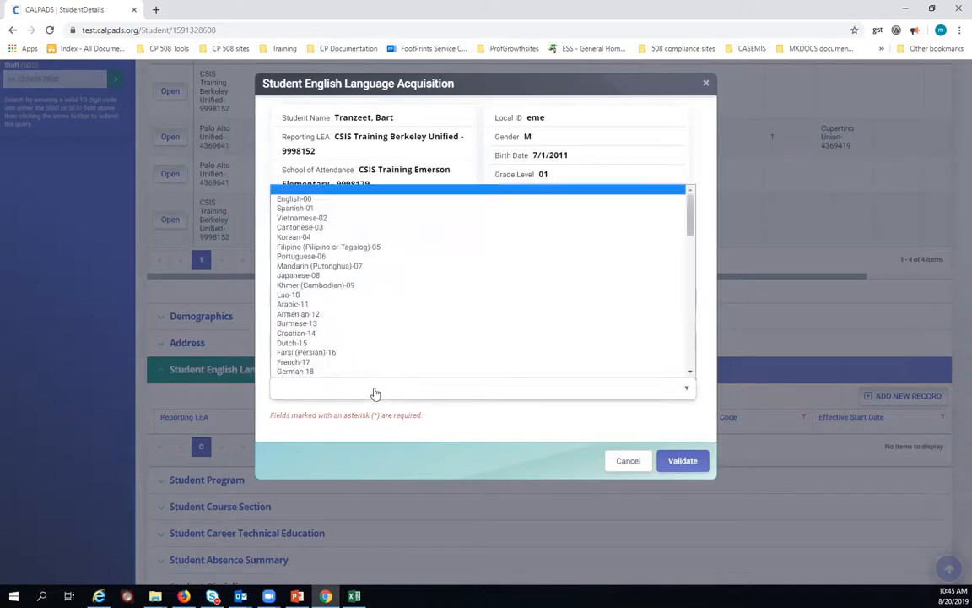
{"action": "left_click", "coordinate": [329, 208]}
{"action": "left_click", "coordinate": [683, 461]}
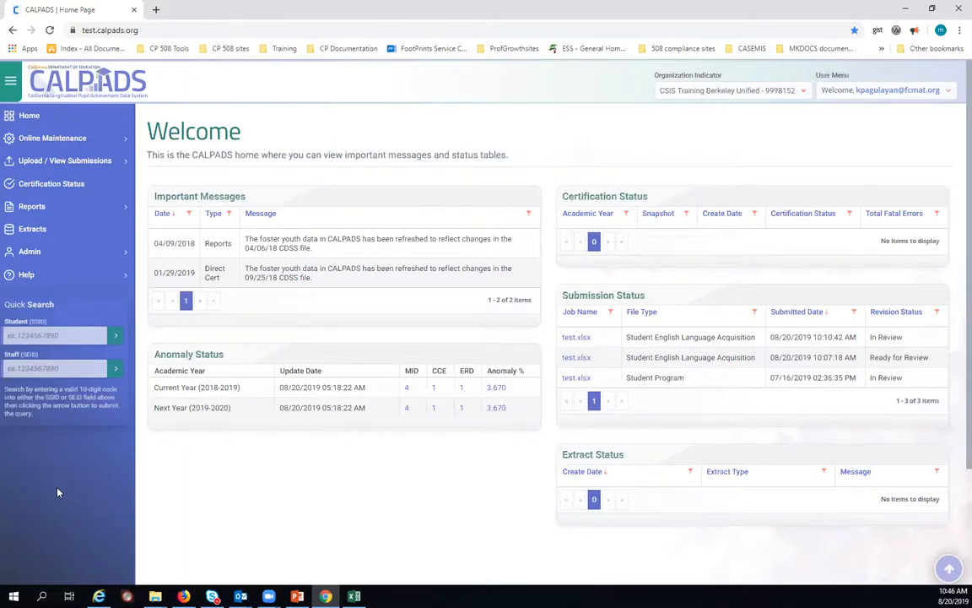
Step: Search for another student by pasting the copied SSID and show that student's enrollment history on the Student Detail page
{"action": "left_click", "coordinate": [59, 336]}
{"action": "right_click", "coordinate": [70, 339]}
{"action": "left_click", "coordinate": [98, 433]}
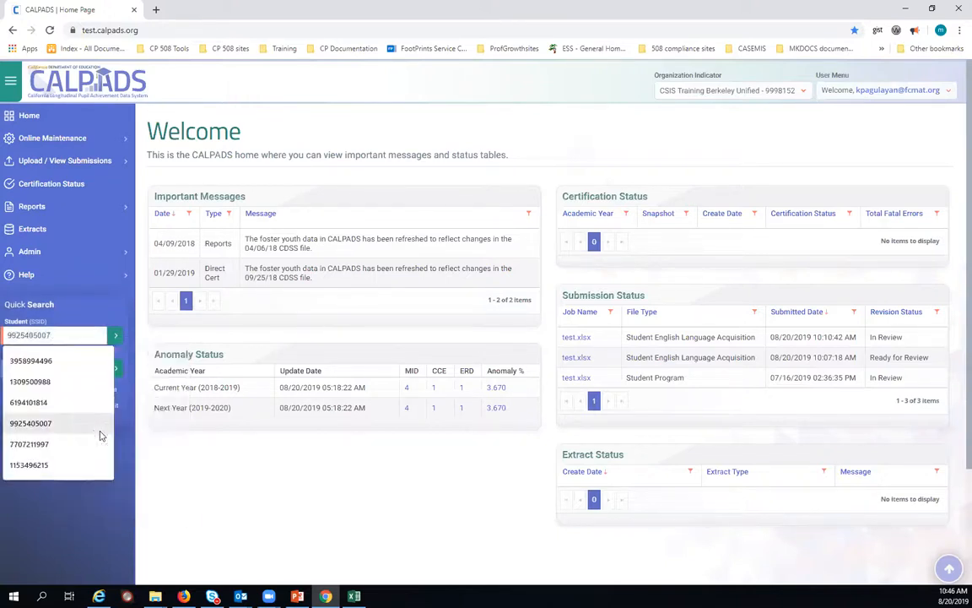
{"action": "double_click", "coordinate": [51, 335]}
{"action": "key", "text": "ctrl+v"}
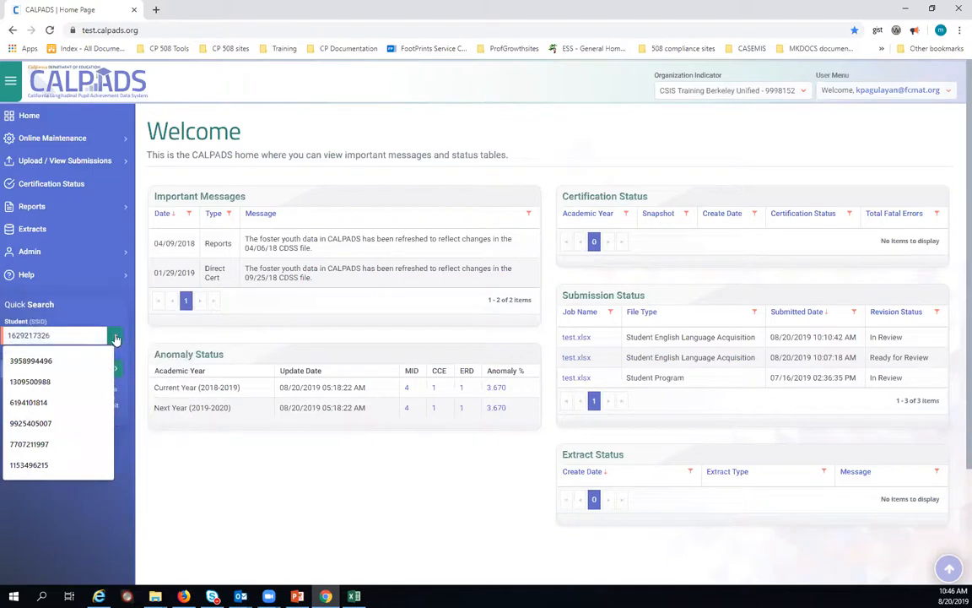
{"action": "left_click", "coordinate": [116, 337]}
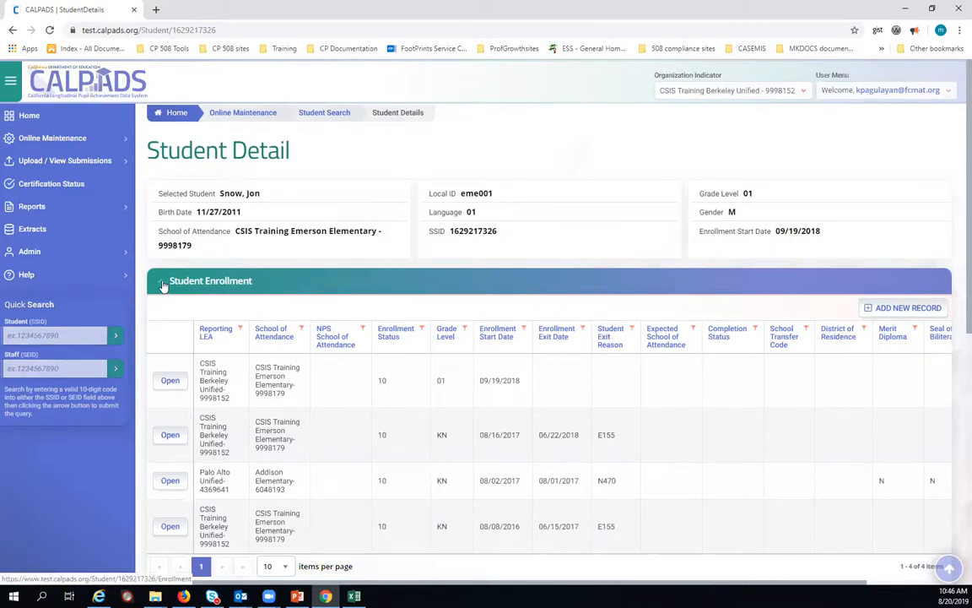
{"action": "scroll", "coordinate": [452, 183], "scroll_direction": "down", "scroll_amount": 2}
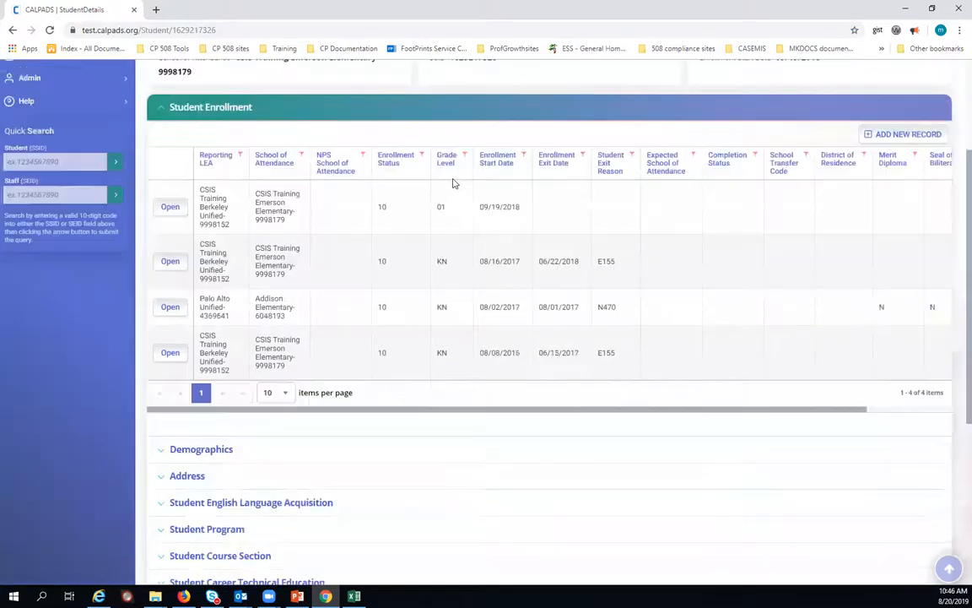
Step: Expand the student's Student English Language Acquisition section to show the existing records
{"action": "scroll", "coordinate": [452, 183], "scroll_direction": "down", "scroll_amount": 1}
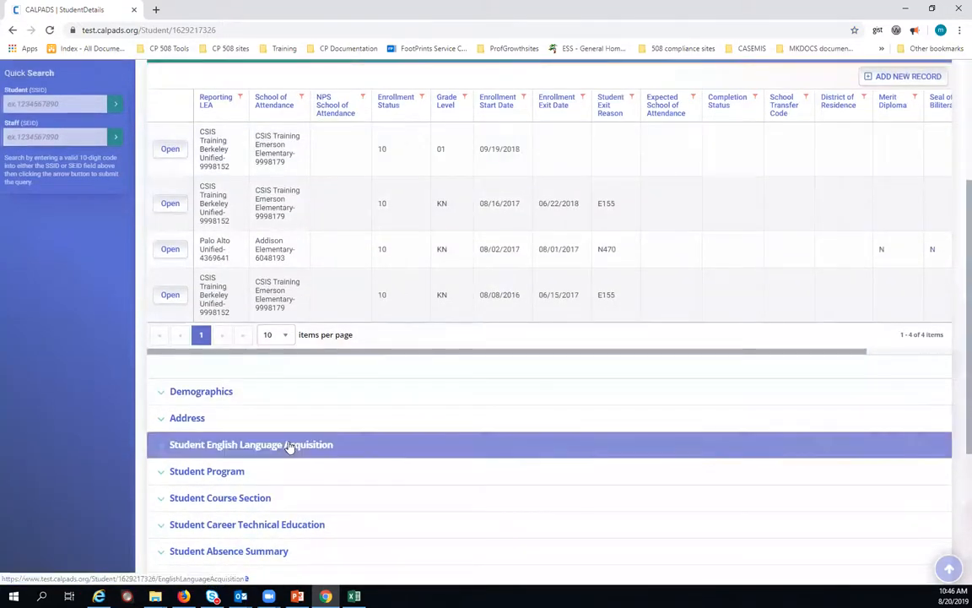
{"action": "left_click", "coordinate": [288, 445]}
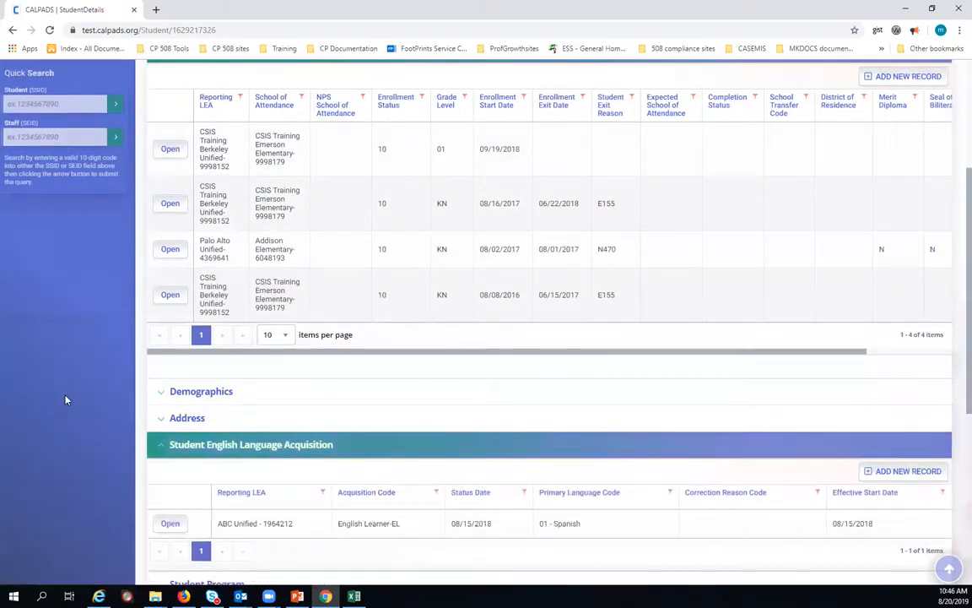
{"action": "scroll", "coordinate": [695, 395], "scroll_direction": "down", "scroll_amount": 2}
Step: Add a Student English Language Acquisition record with a status start date of 09/19/2018
{"action": "left_click", "coordinate": [868, 358]}
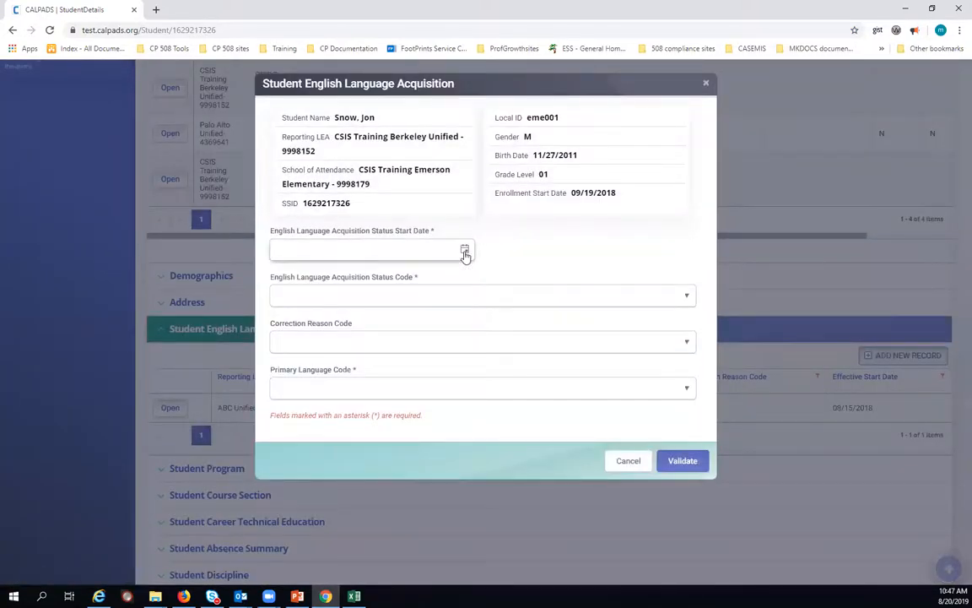
{"action": "left_click", "coordinate": [464, 252]}
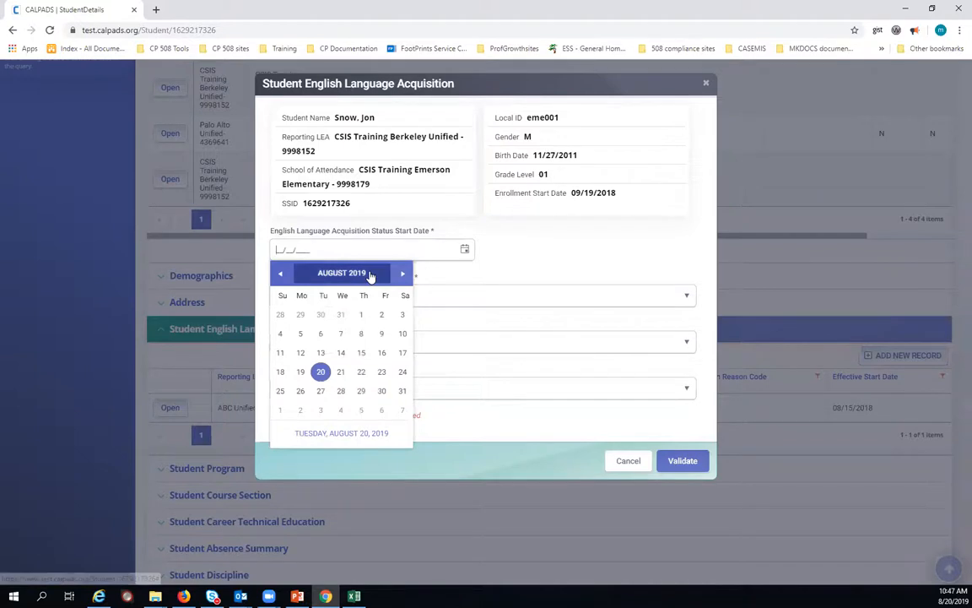
{"action": "left_click", "coordinate": [341, 275]}
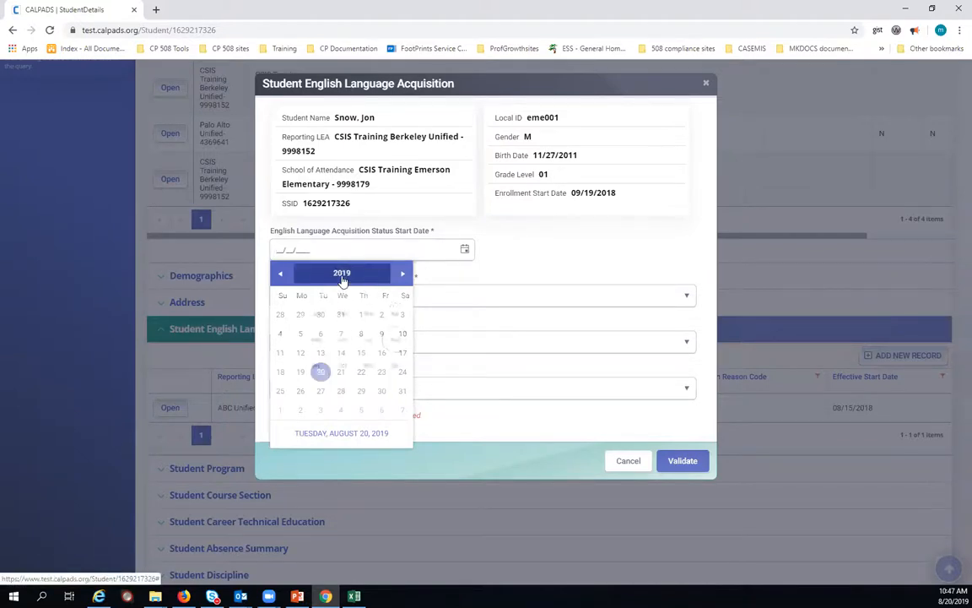
{"action": "left_click", "coordinate": [339, 277]}
{"action": "left_click", "coordinate": [321, 374]}
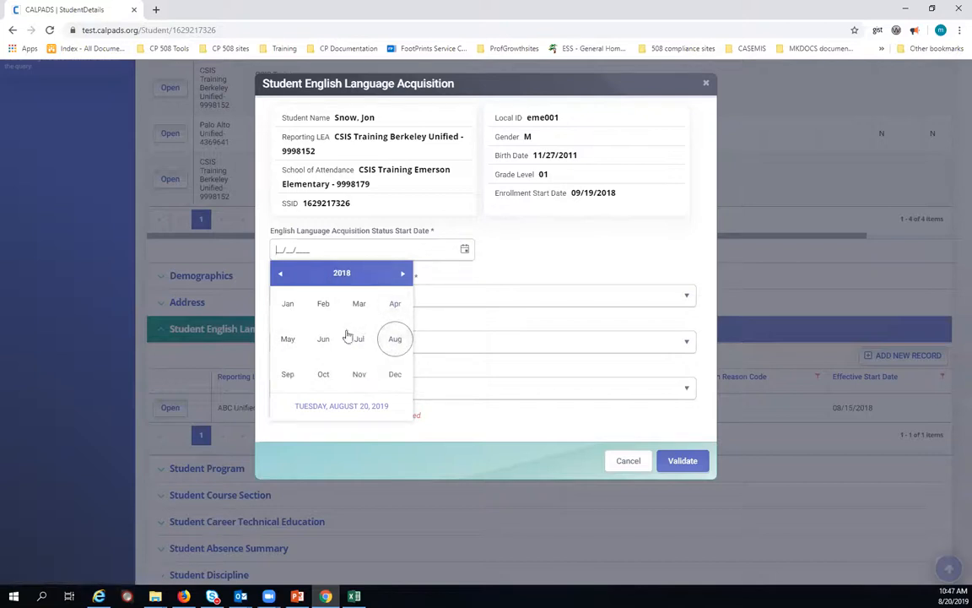
{"action": "left_click", "coordinate": [396, 346]}
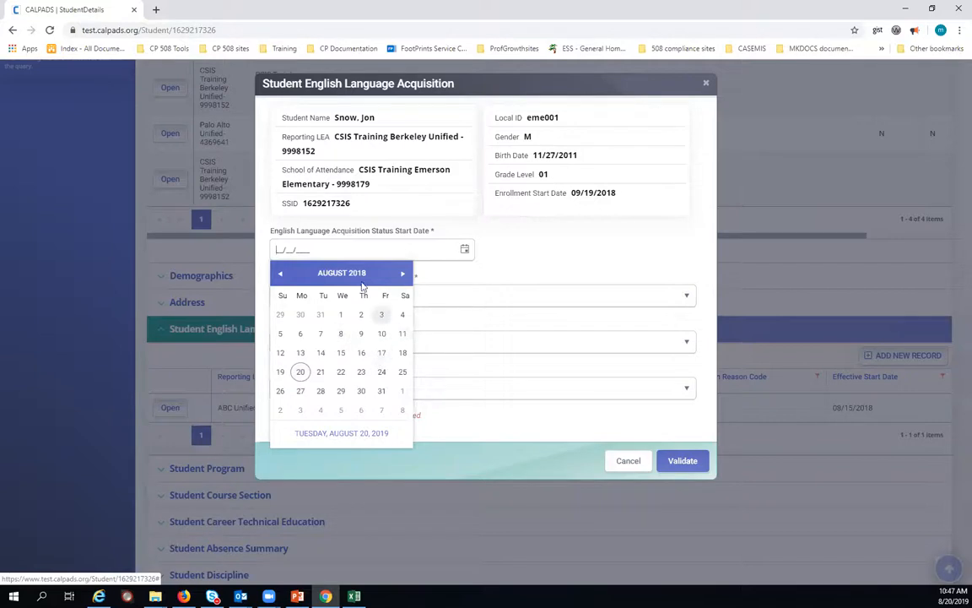
{"action": "left_click", "coordinate": [402, 273]}
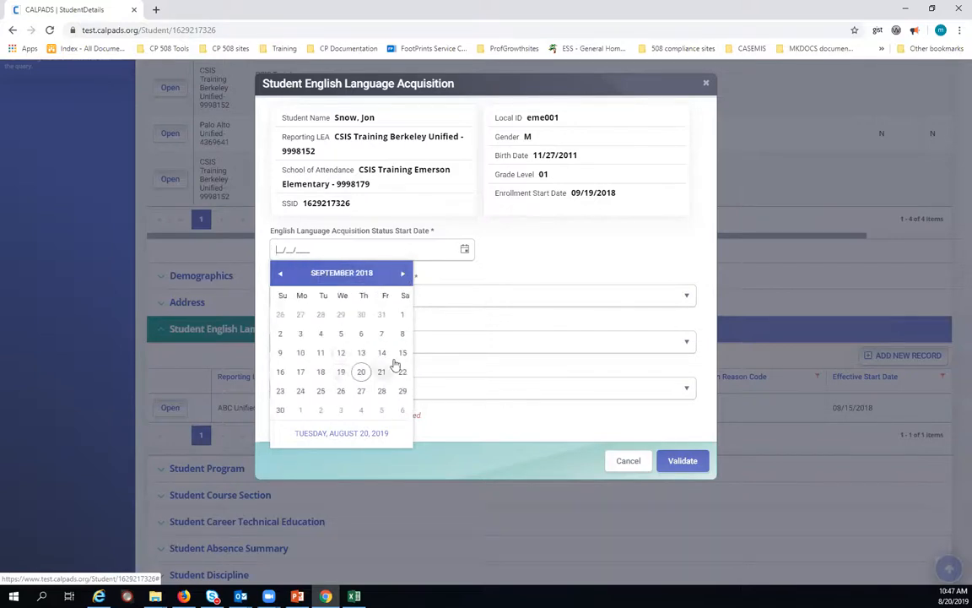
{"action": "left_click", "coordinate": [341, 372]}
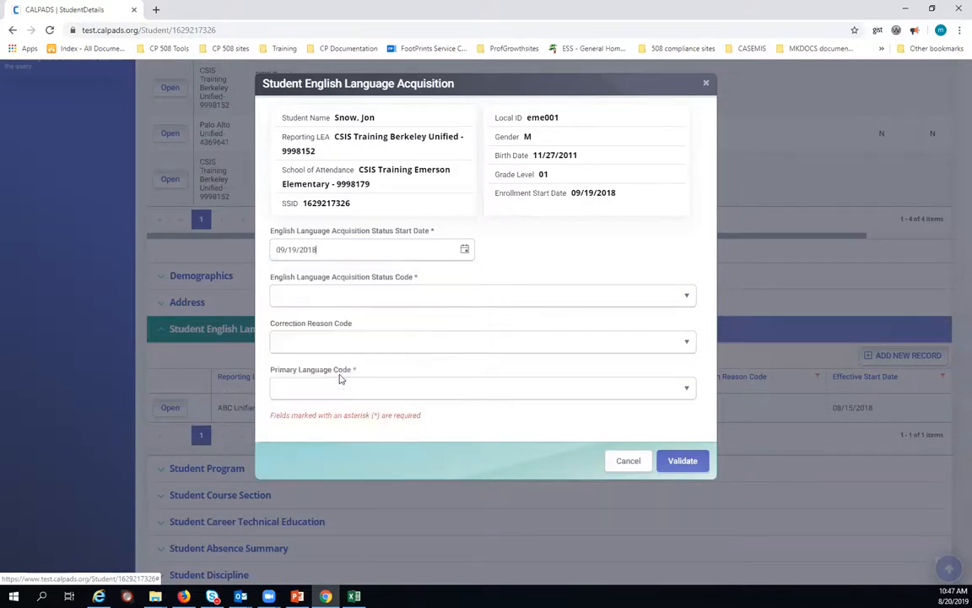
Step: Try to validate the record with status code English Learner-EL and primary language code Spanish-01, and cancel it
{"action": "left_click", "coordinate": [530, 297]}
{"action": "left_click", "coordinate": [491, 319]}
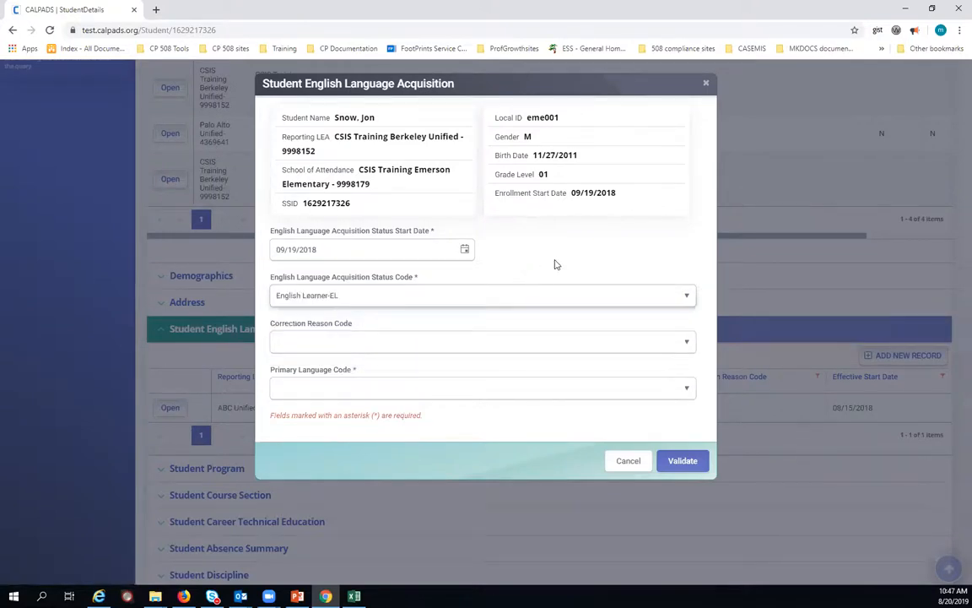
{"action": "left_click", "coordinate": [498, 396]}
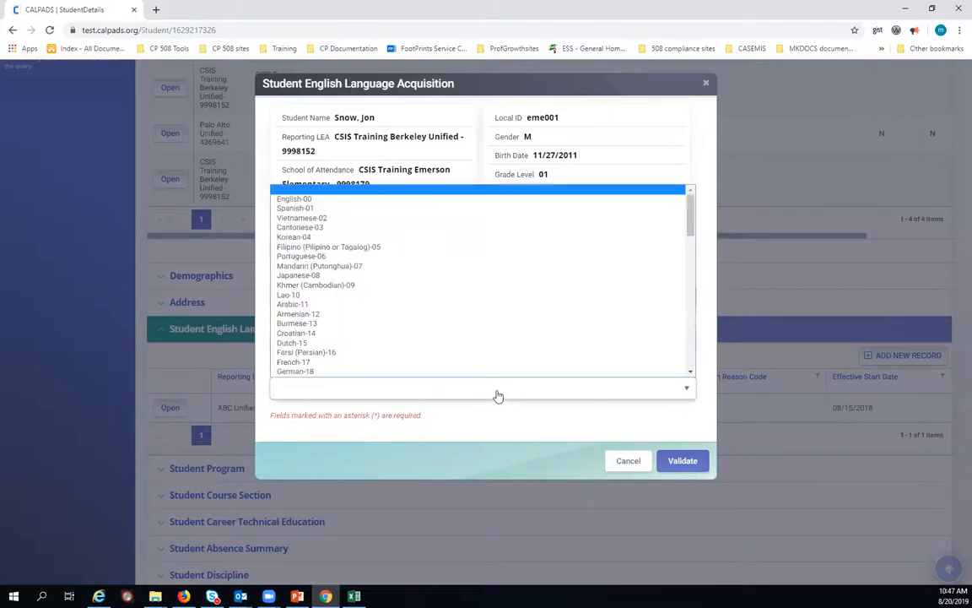
{"action": "left_click", "coordinate": [418, 210]}
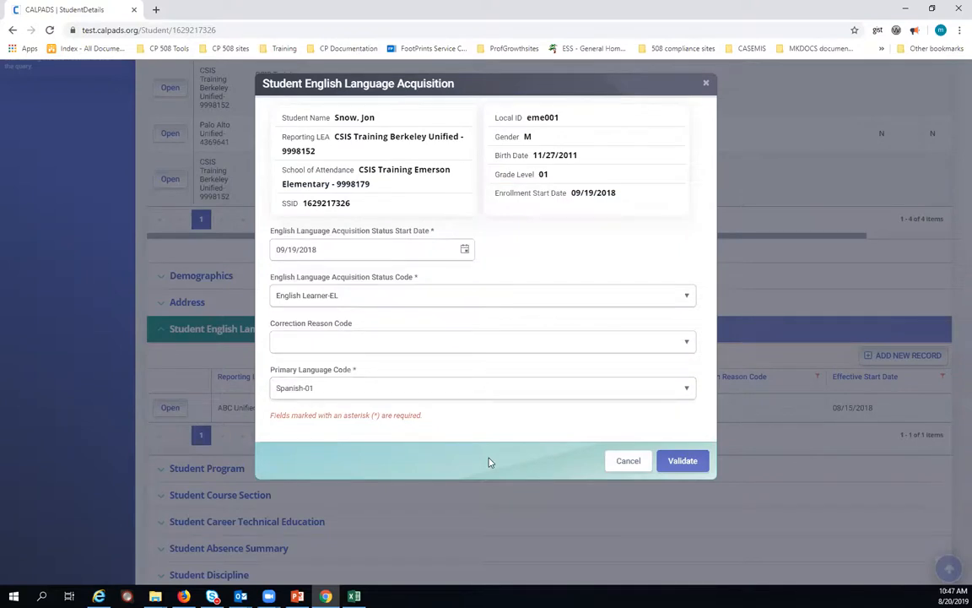
{"action": "left_click", "coordinate": [686, 464]}
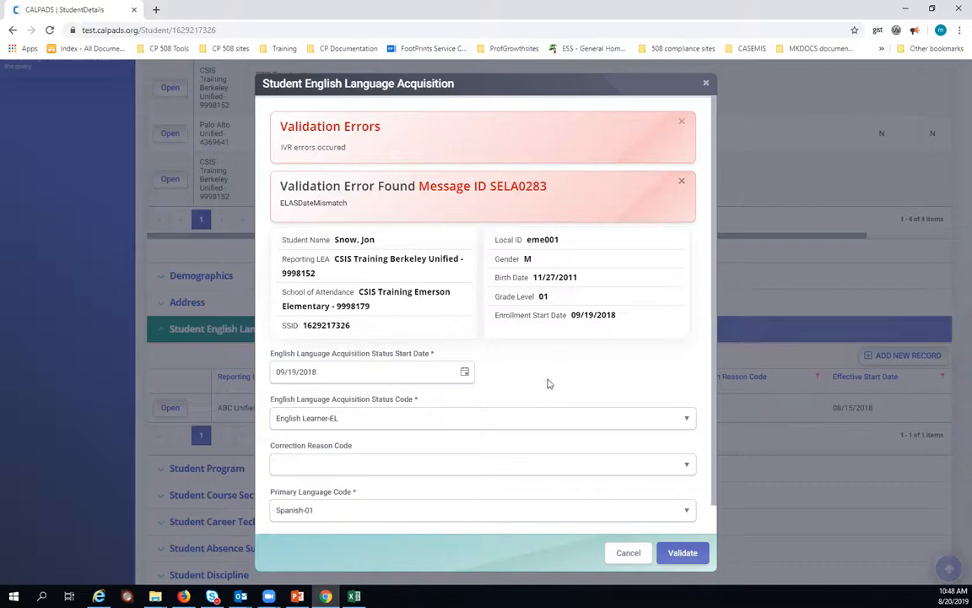
{"action": "left_click", "coordinate": [622, 560]}
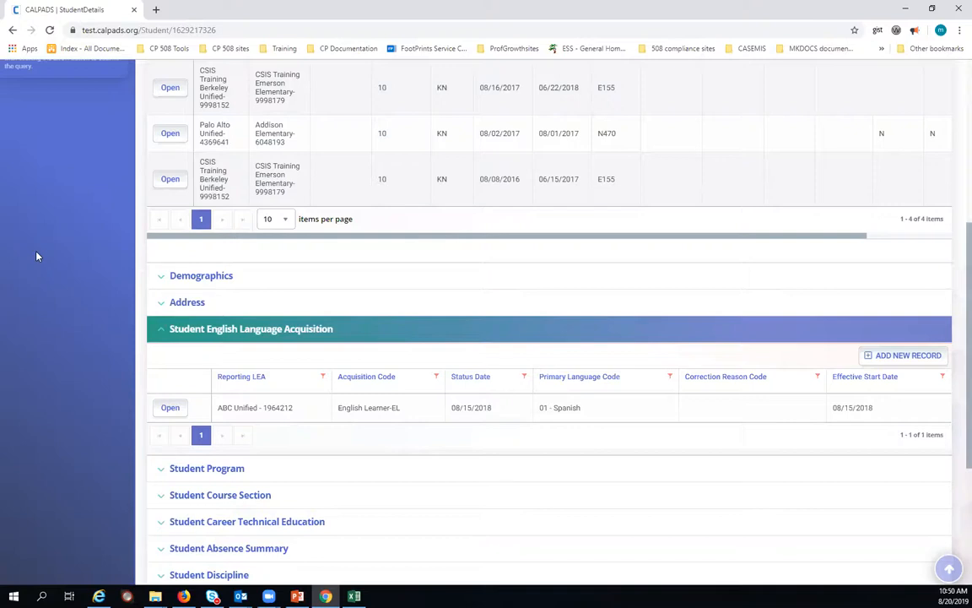
Step: Start another Student English Language Acquisition record with a status start date of 09/20/2019
{"action": "left_click", "coordinate": [882, 359]}
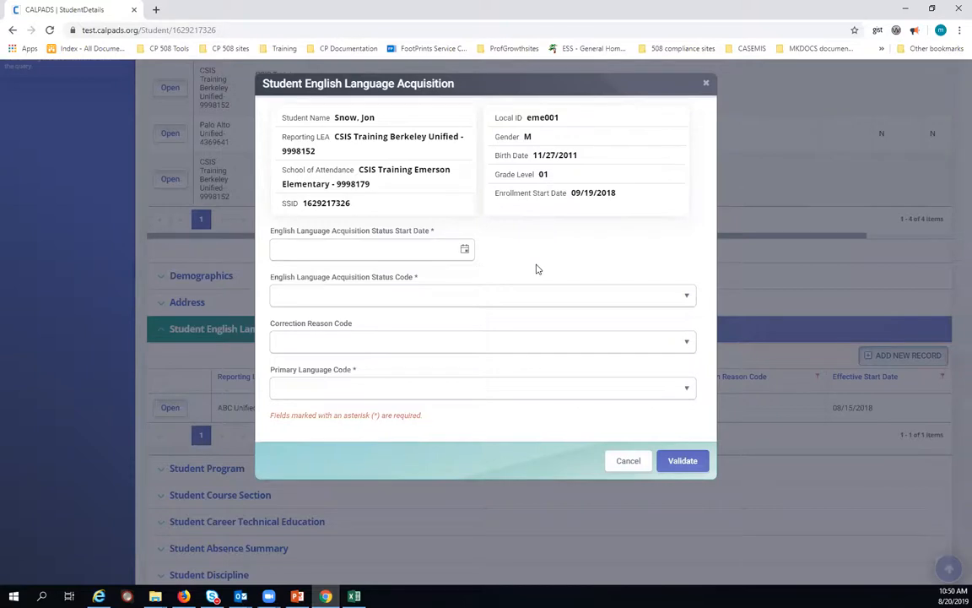
{"action": "left_click", "coordinate": [465, 249]}
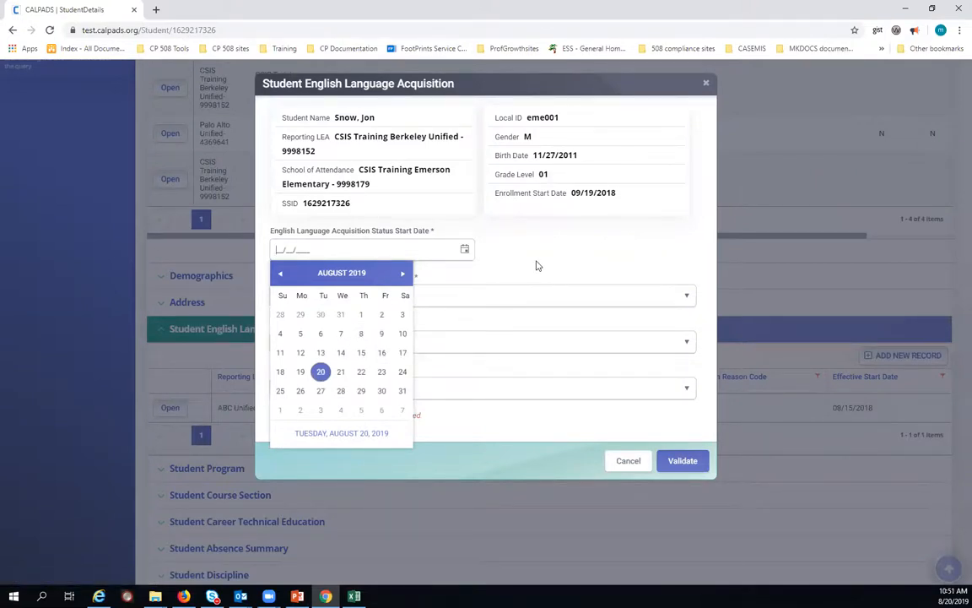
{"action": "left_click", "coordinate": [403, 273]}
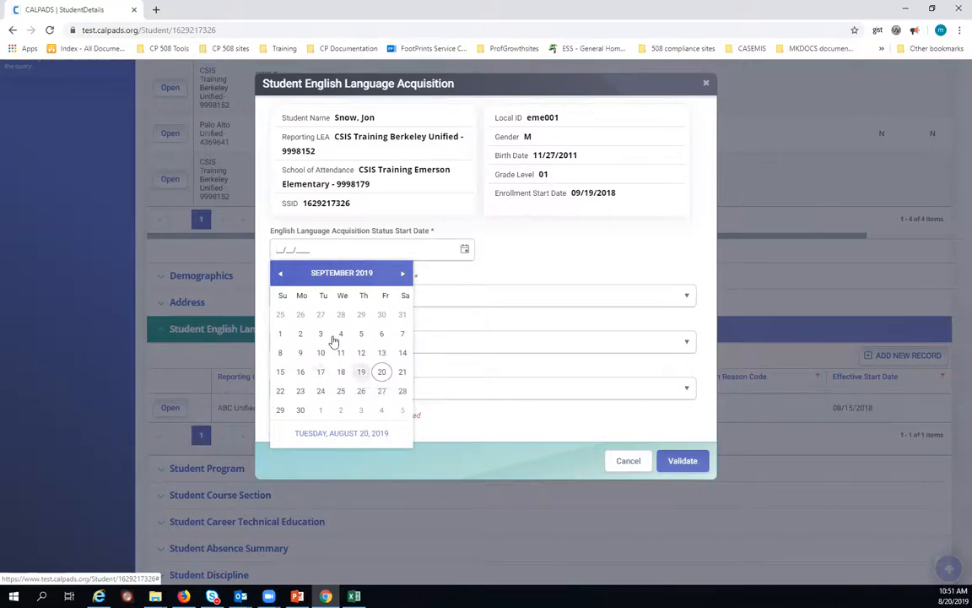
{"action": "left_click", "coordinate": [381, 372]}
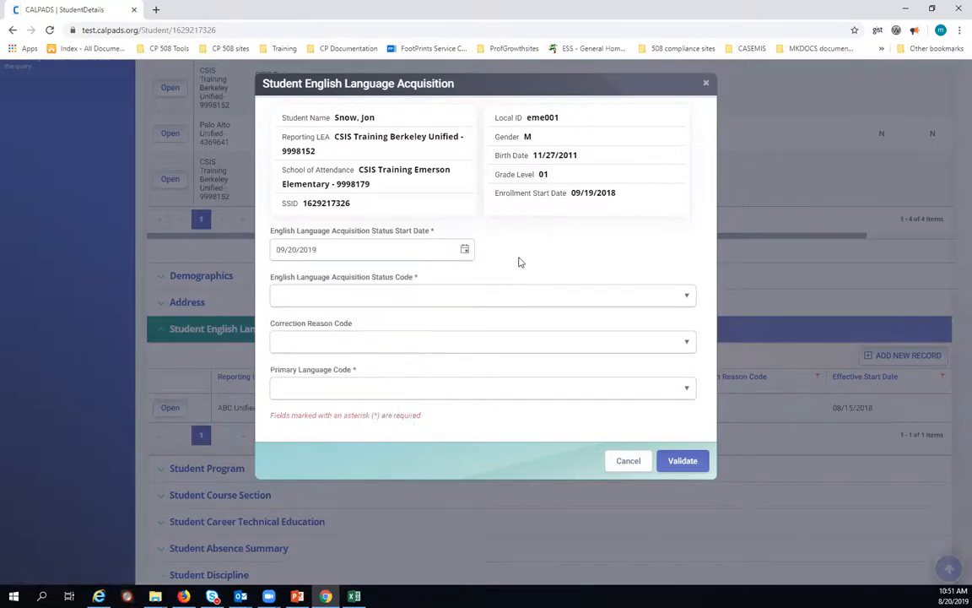
Step: Set the status code to Initial Fluent English Proficient-IFEP and the primary language code to Spanish-01, and validate the record
{"action": "left_click", "coordinate": [429, 293]}
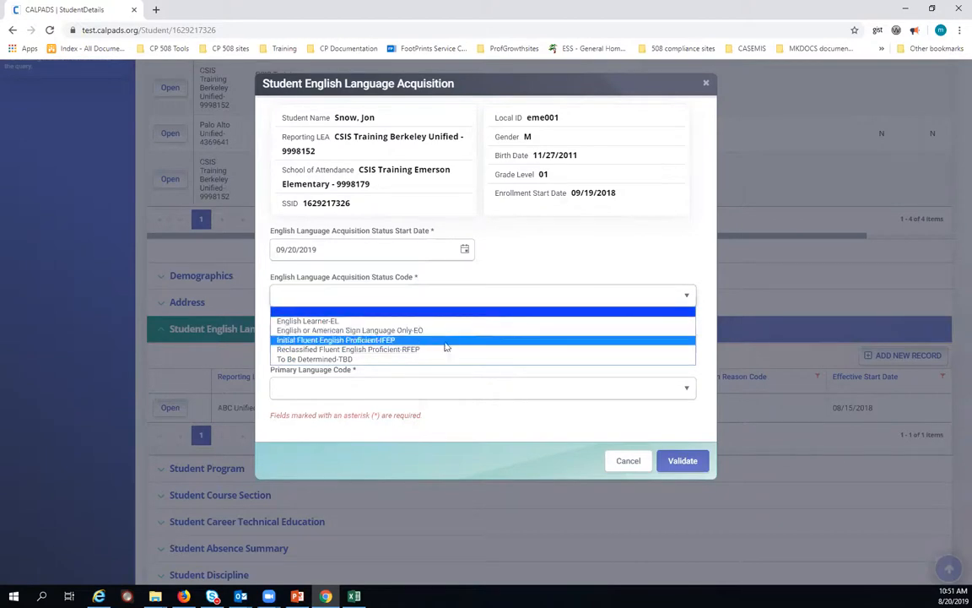
{"action": "key", "text": "Return"}
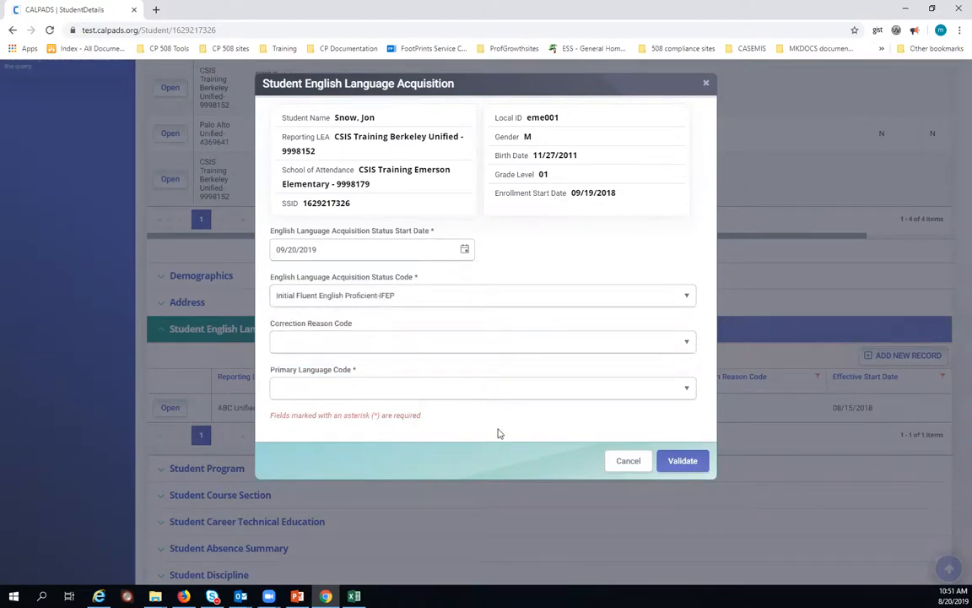
{"action": "left_click", "coordinate": [473, 390]}
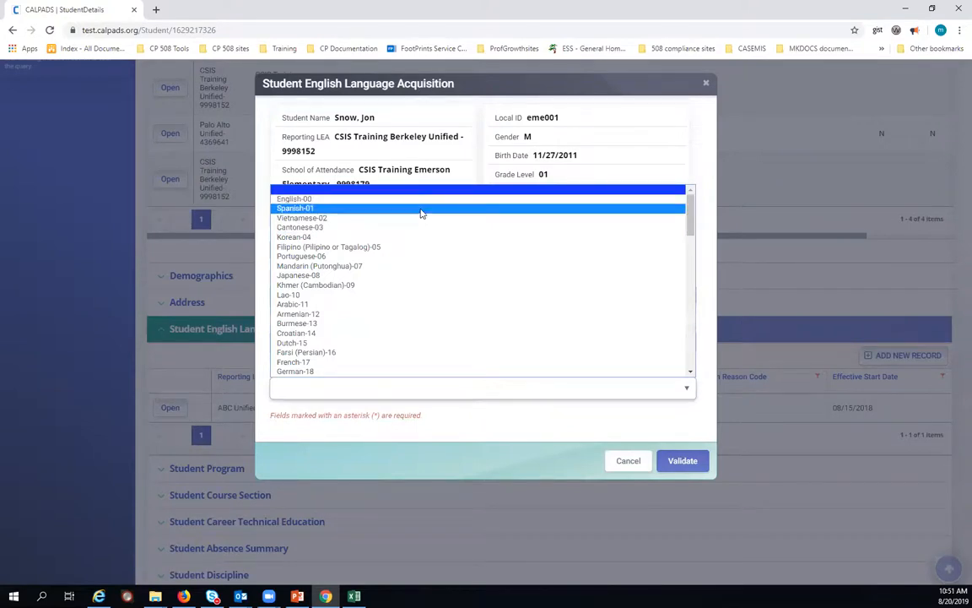
{"action": "left_click", "coordinate": [421, 209]}
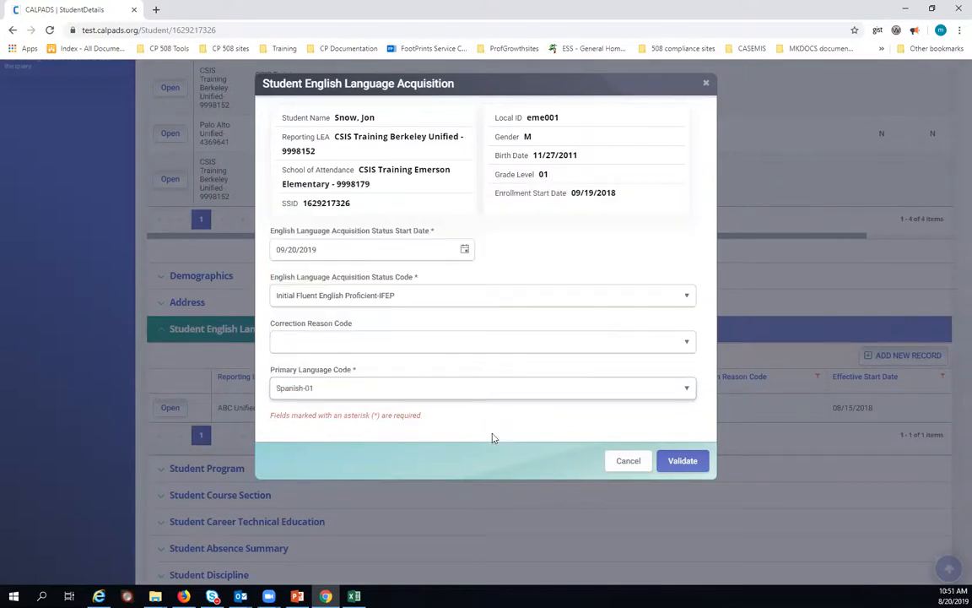
{"action": "left_click", "coordinate": [683, 468]}
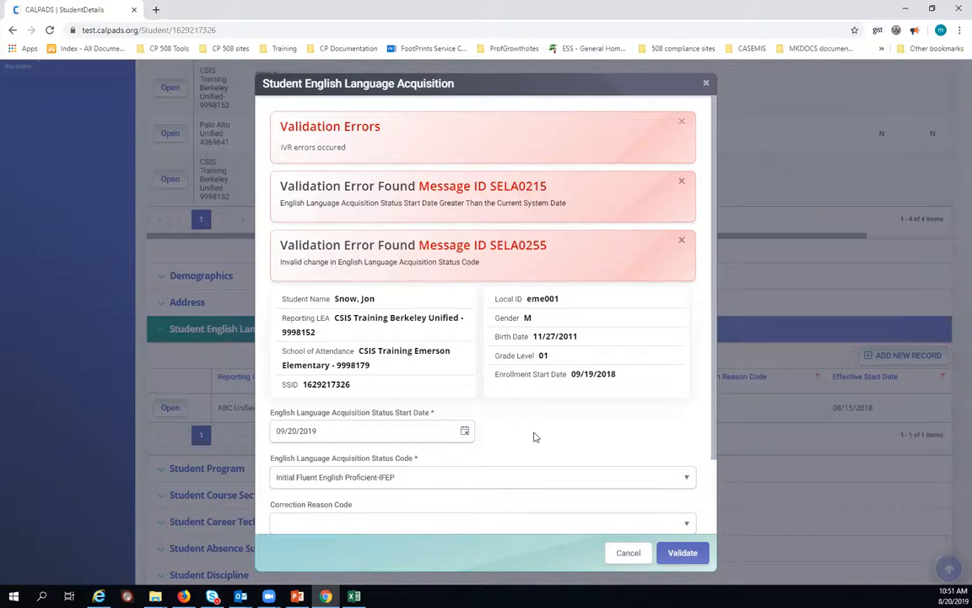
Step: Check the status start date against the SELA0215 error and dismiss that error message
{"action": "triple_click", "coordinate": [320, 429]}
{"action": "left_click", "coordinate": [596, 439]}
{"action": "left_click", "coordinate": [682, 182]}
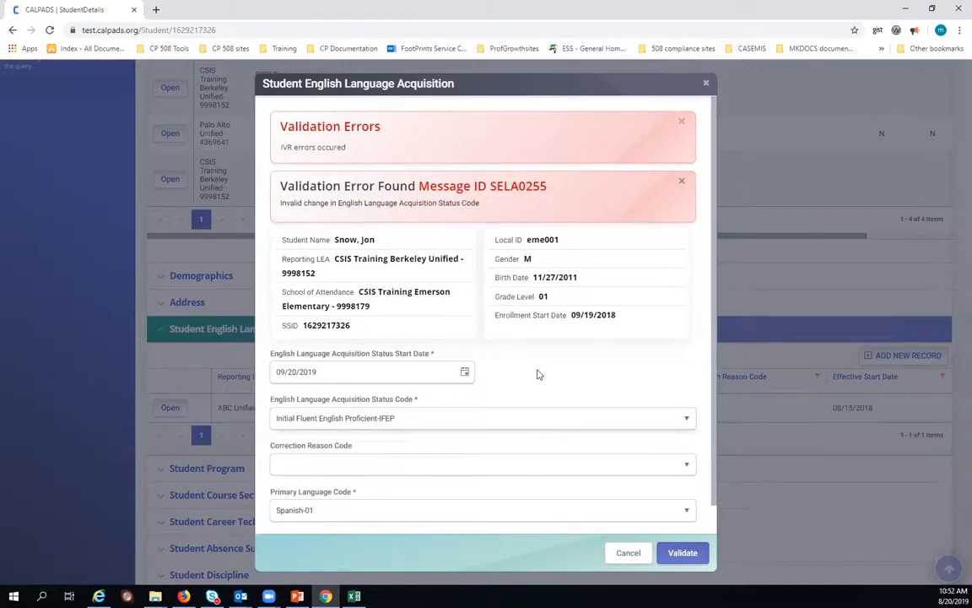
Step: Change the status start date to 09/20/2018, dismiss the general validation message and validate the record again
{"action": "left_click", "coordinate": [339, 373]}
{"action": "triple_click", "coordinate": [339, 373]}
{"action": "left_click", "coordinate": [338, 372]}
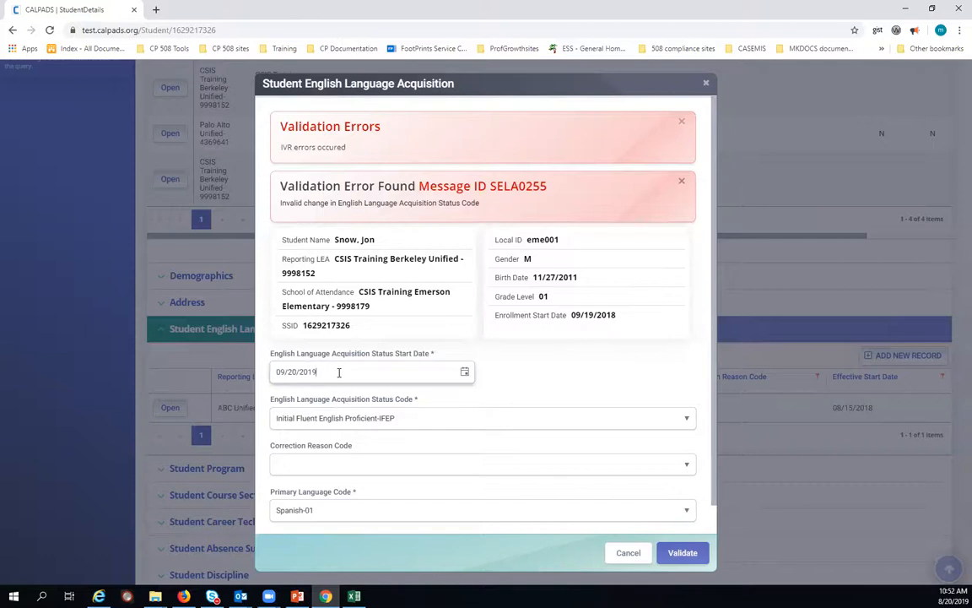
{"action": "key", "text": "BackSpace"}
{"action": "type", "text": "8"}
{"action": "left_click", "coordinate": [684, 554]}
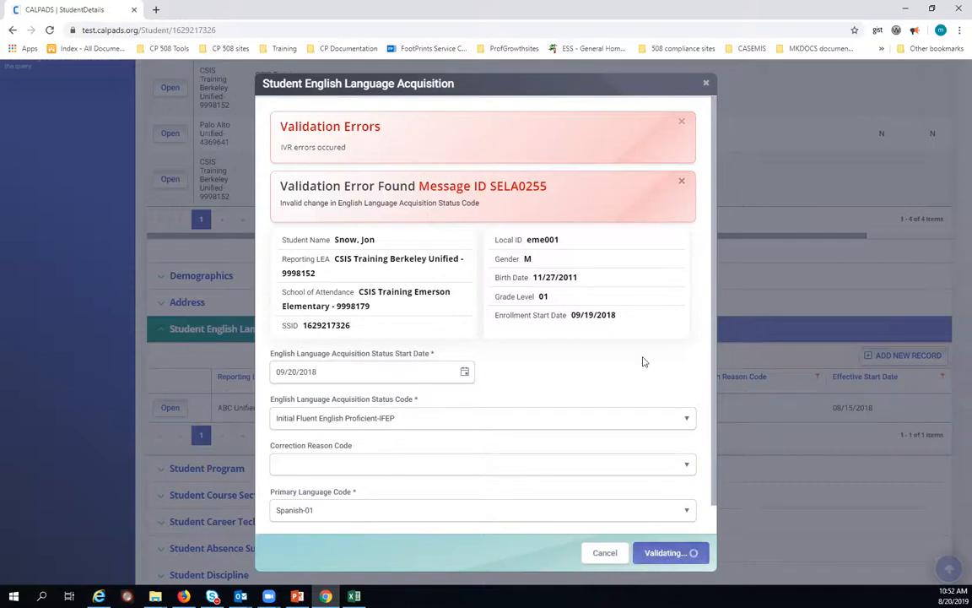
{"action": "left_click", "coordinate": [682, 125]}
{"action": "left_click", "coordinate": [681, 125]}
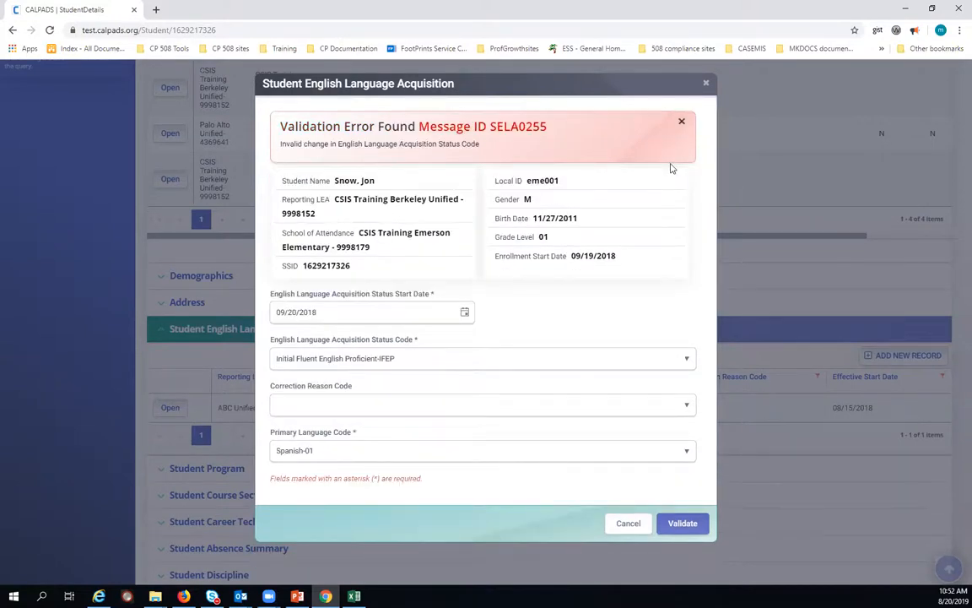
{"action": "left_click", "coordinate": [681, 460]}
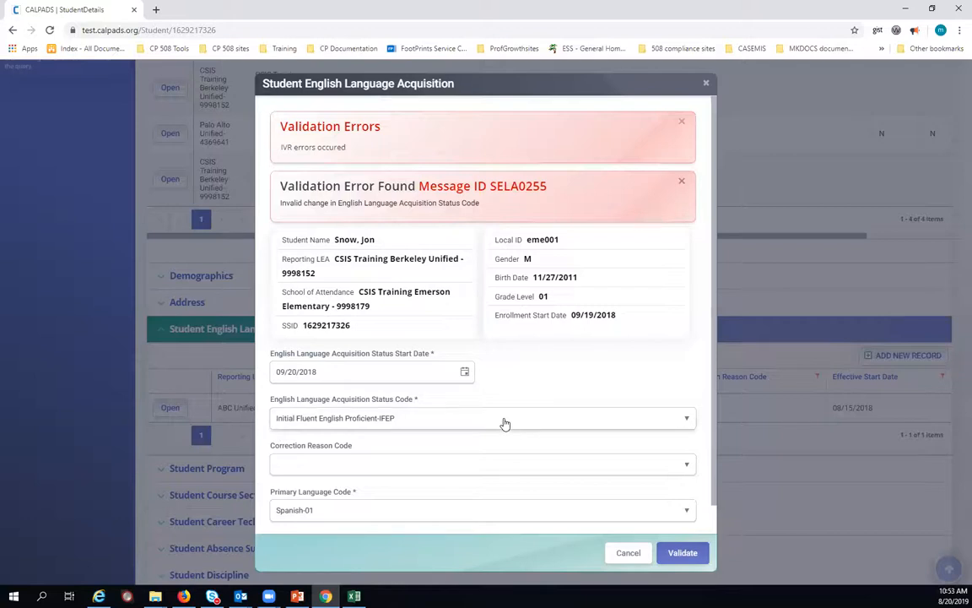
Step: Set the correction reason code to Rotating Score Validation Process Error-2 and validate the record
{"action": "left_click", "coordinate": [456, 474]}
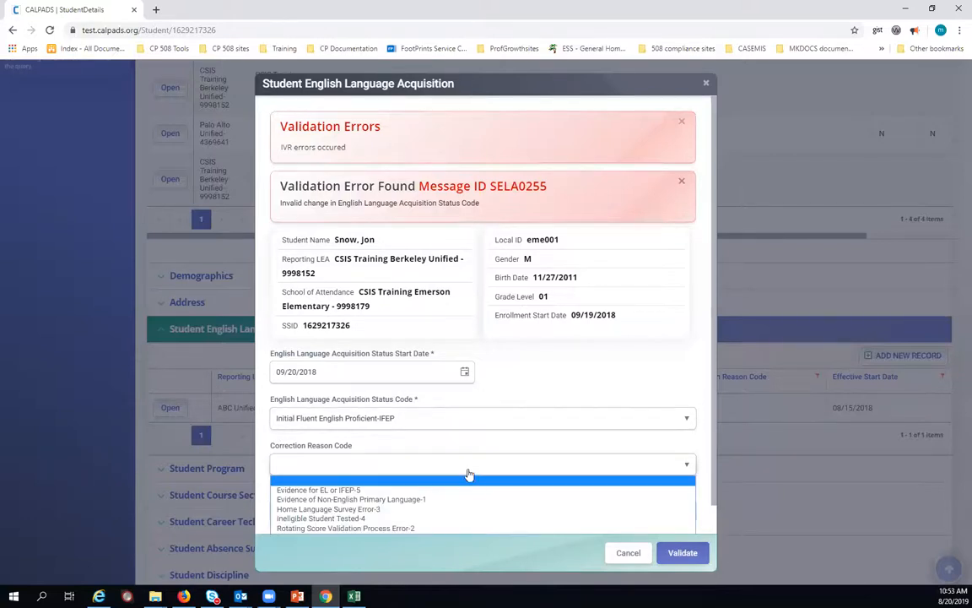
{"action": "left_click", "coordinate": [522, 382]}
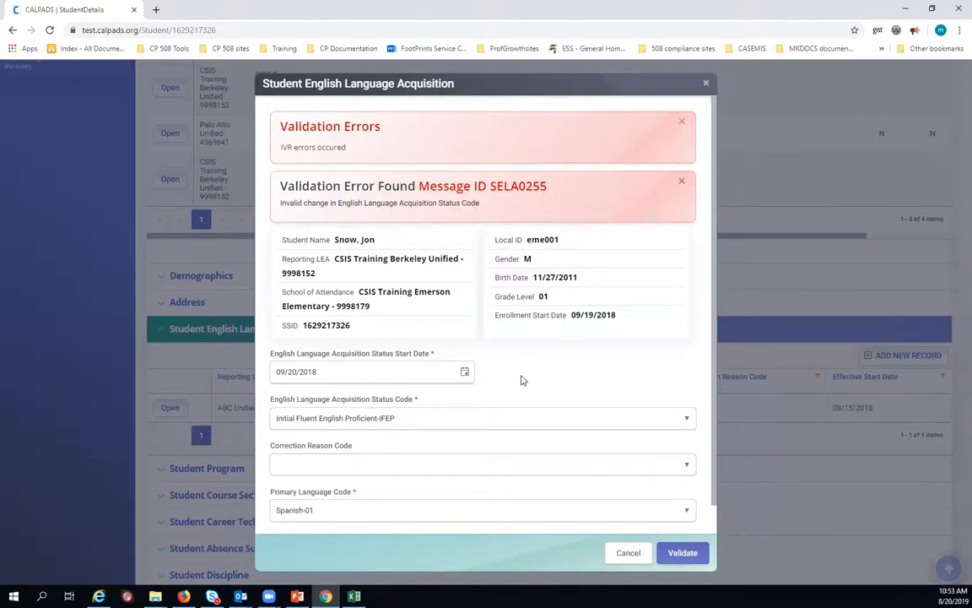
{"action": "scroll", "coordinate": [486, 423], "scroll_direction": "down", "scroll_amount": 1}
{"action": "left_click", "coordinate": [475, 439]}
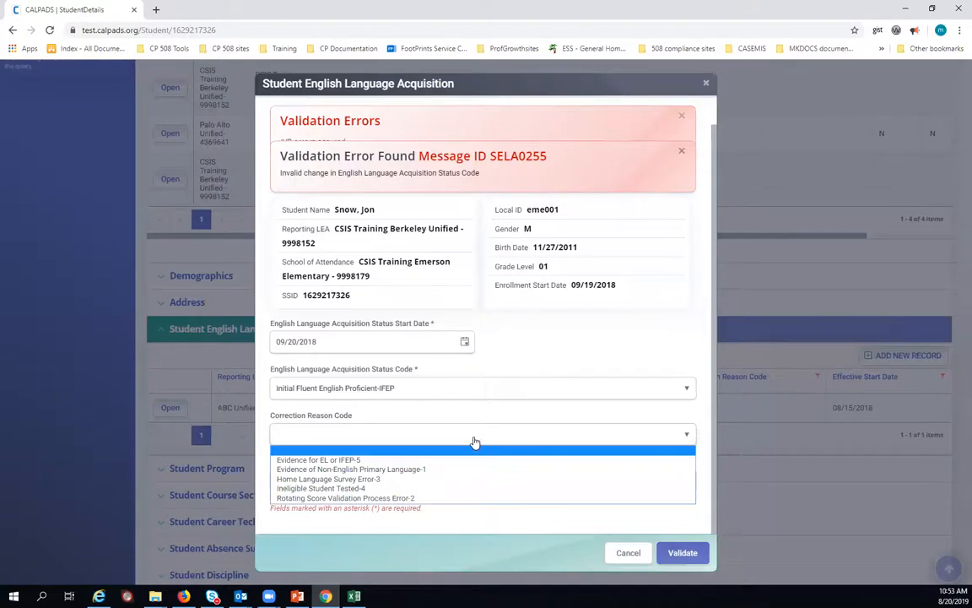
{"action": "left_click", "coordinate": [474, 500]}
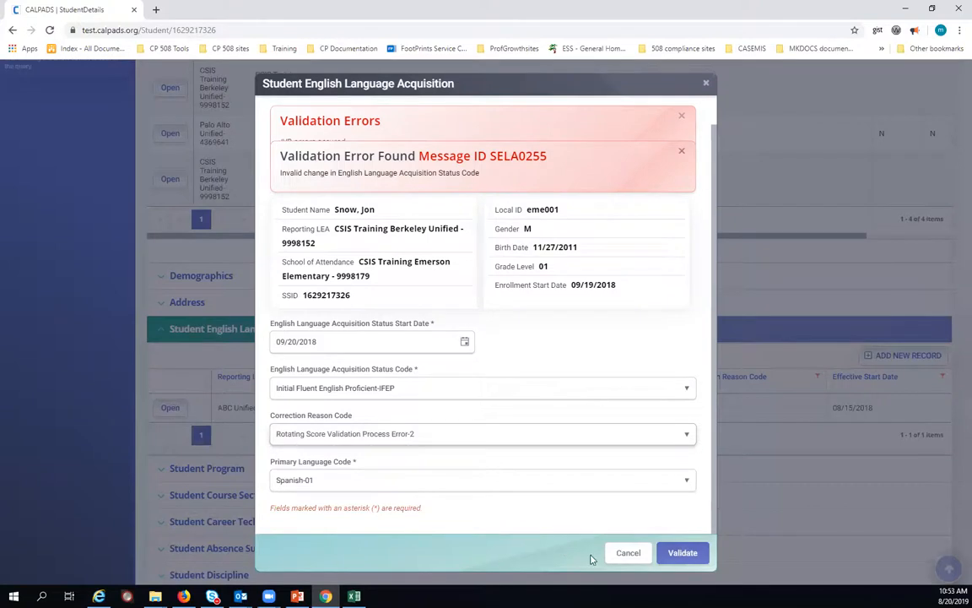
{"action": "left_click", "coordinate": [678, 554]}
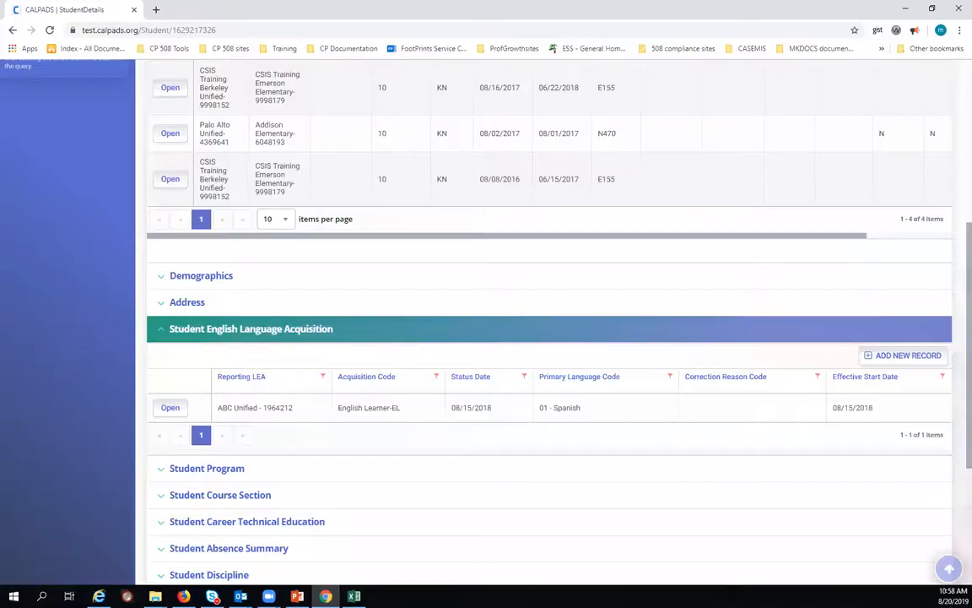
Step: Start a new English language acquisition record for the student with the status start date 08/07/2018
{"action": "key", "text": "alt+Tab"}
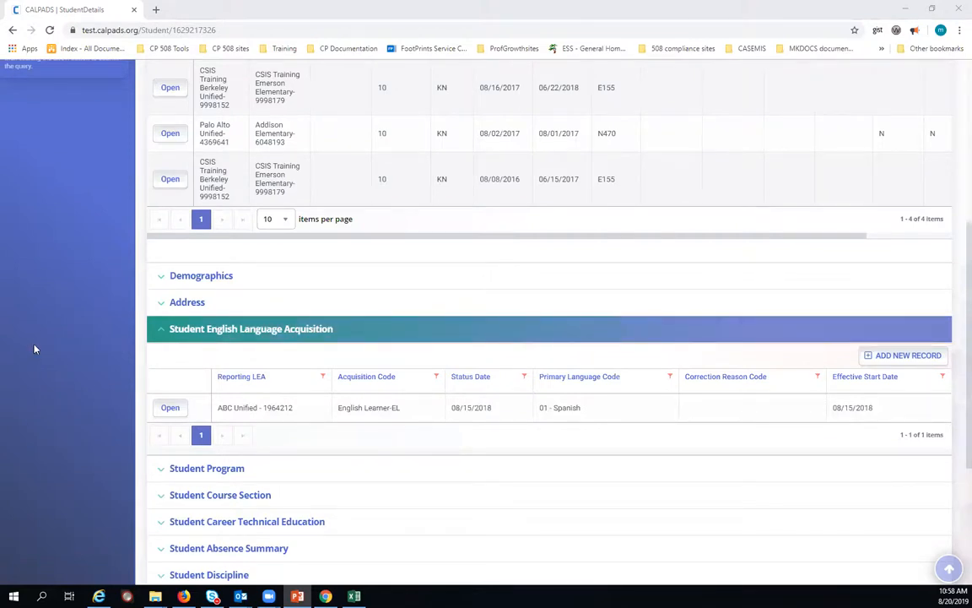
{"action": "left_click", "coordinate": [891, 357]}
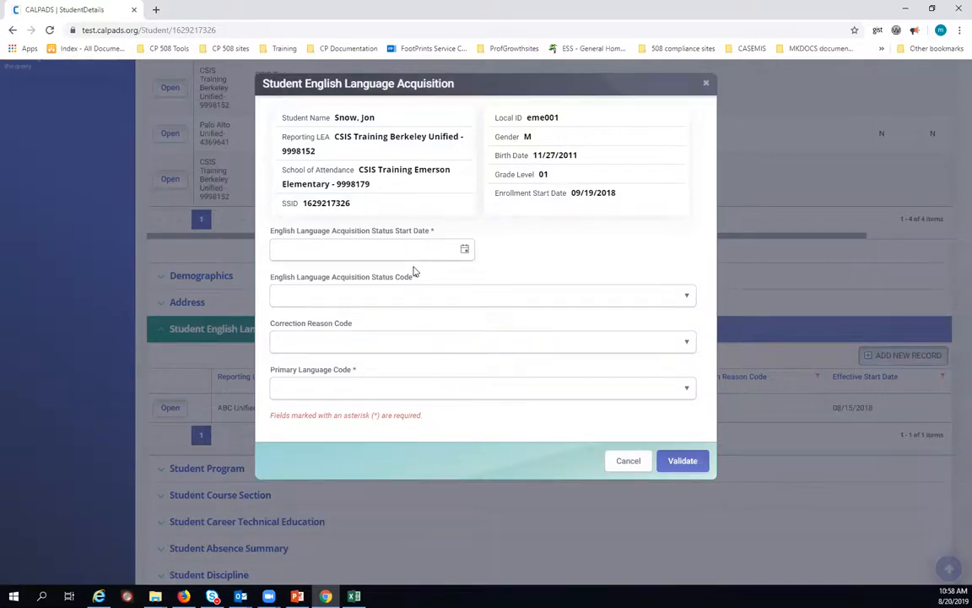
{"action": "left_click", "coordinate": [465, 251]}
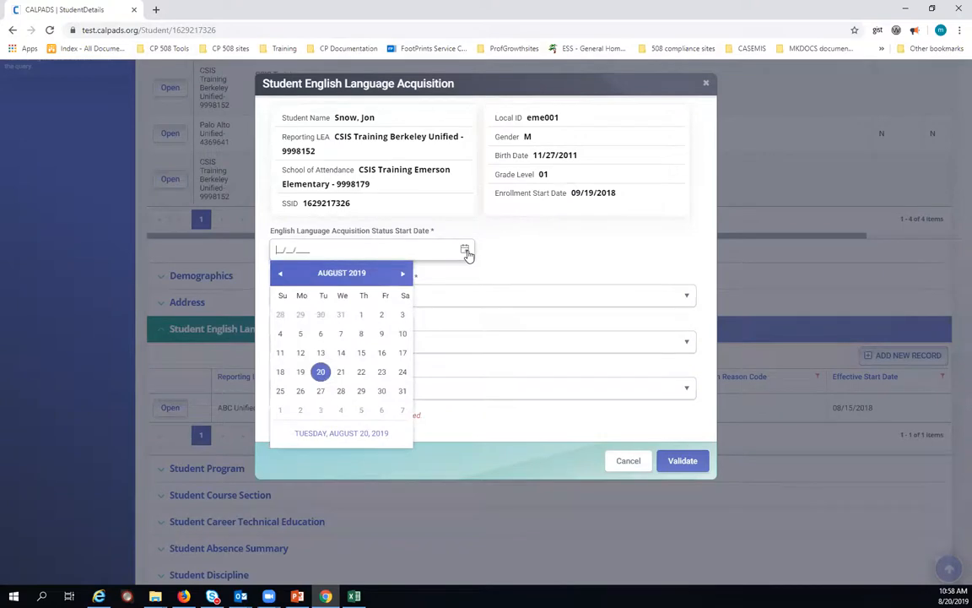
{"action": "left_click", "coordinate": [350, 277]}
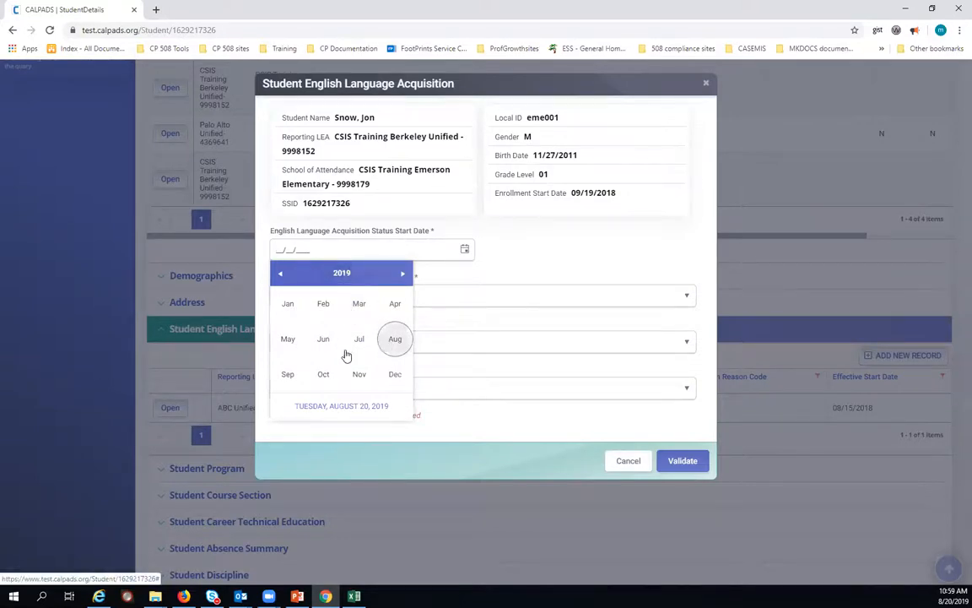
{"action": "left_click", "coordinate": [394, 341]}
{"action": "left_click", "coordinate": [355, 279]}
{"action": "left_click", "coordinate": [395, 342]}
{"action": "left_click", "coordinate": [360, 281]}
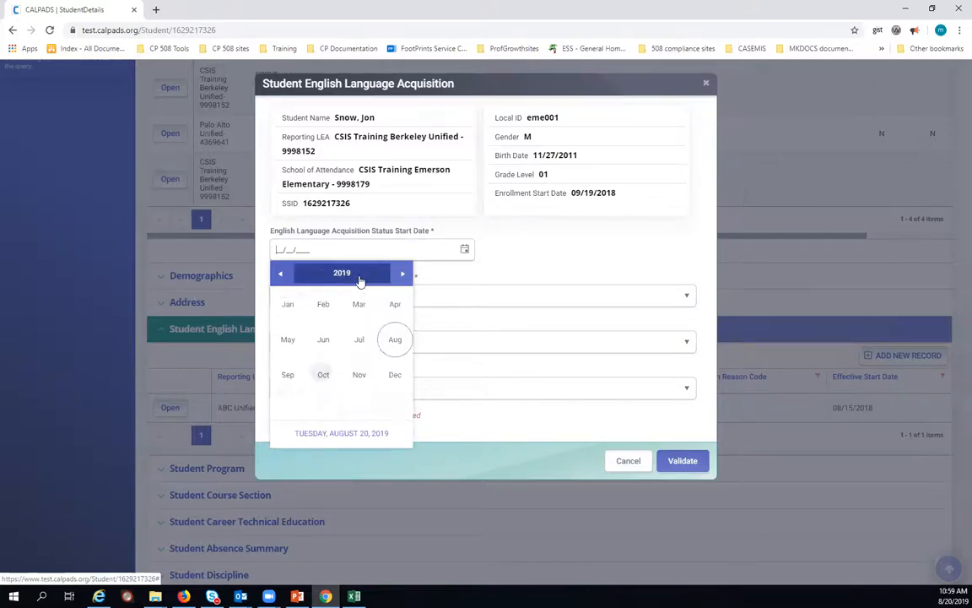
{"action": "left_click", "coordinate": [361, 281]}
{"action": "left_click", "coordinate": [322, 371]}
{"action": "left_click", "coordinate": [394, 338]}
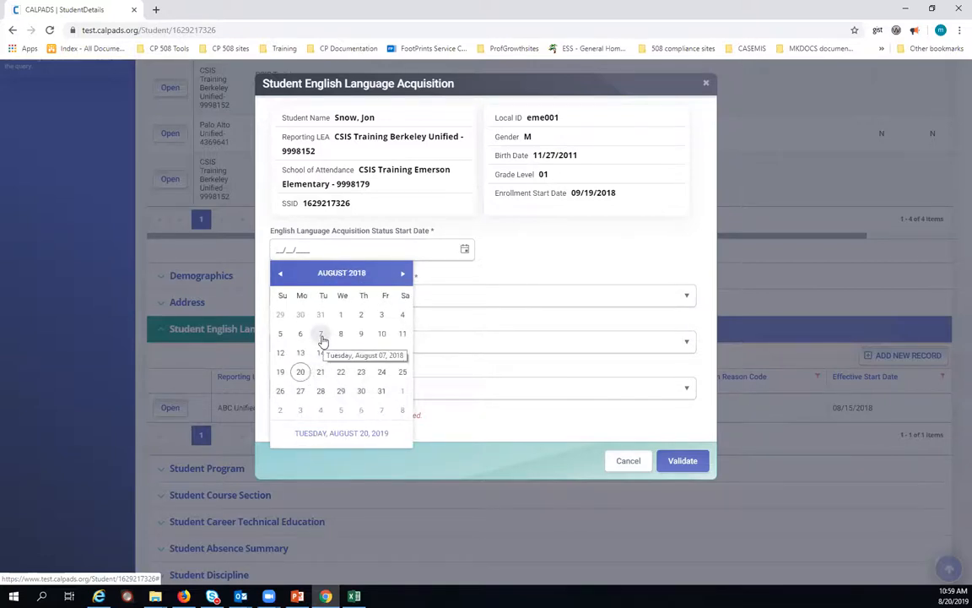
{"action": "left_click", "coordinate": [321, 336]}
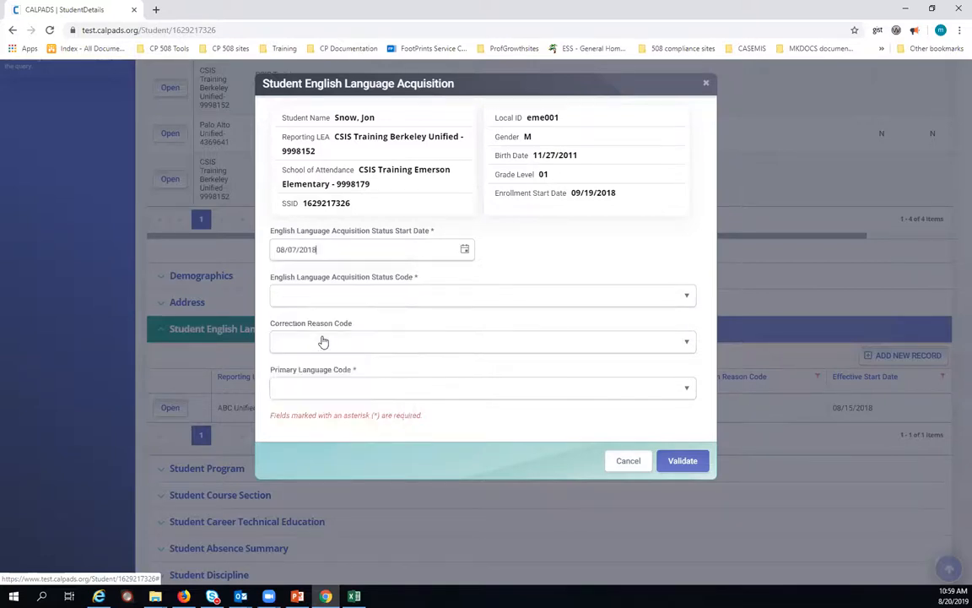
Step: Set the status code to Reclassified Fluent English Proficient-RFEP and the primary language code to Spanish-01, and validate the record
{"action": "left_click", "coordinate": [544, 297]}
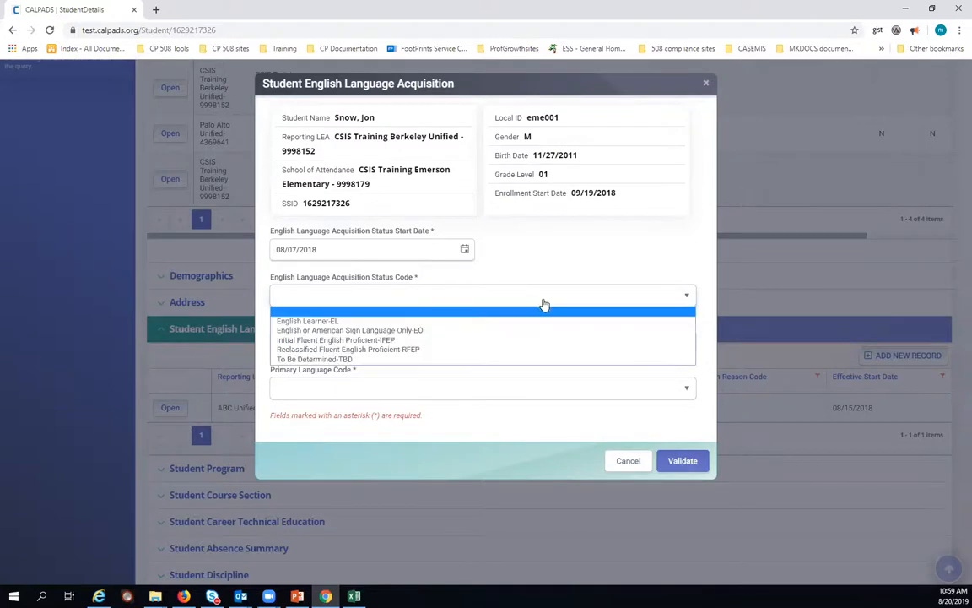
{"action": "left_click", "coordinate": [527, 349]}
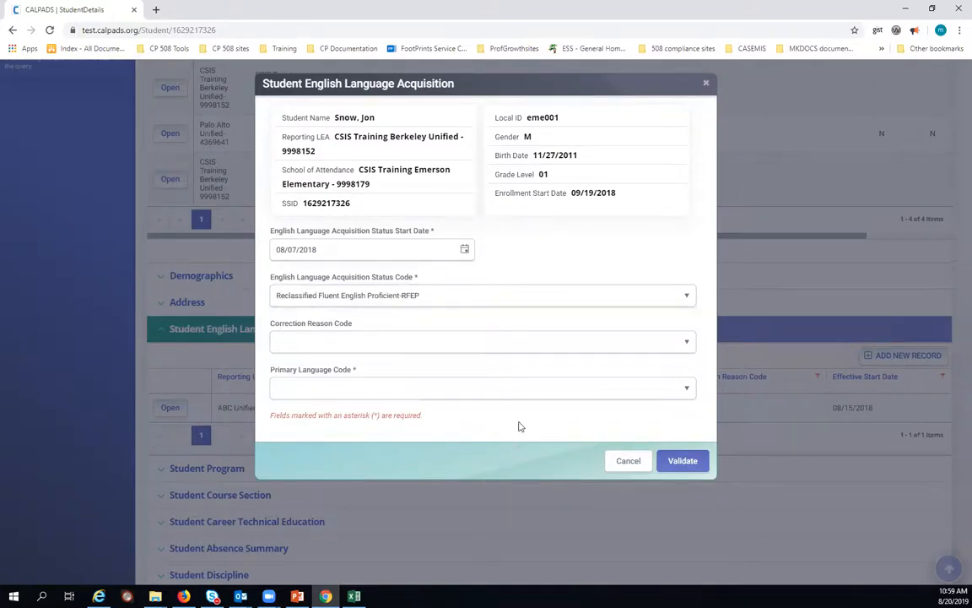
{"action": "left_click", "coordinate": [498, 390]}
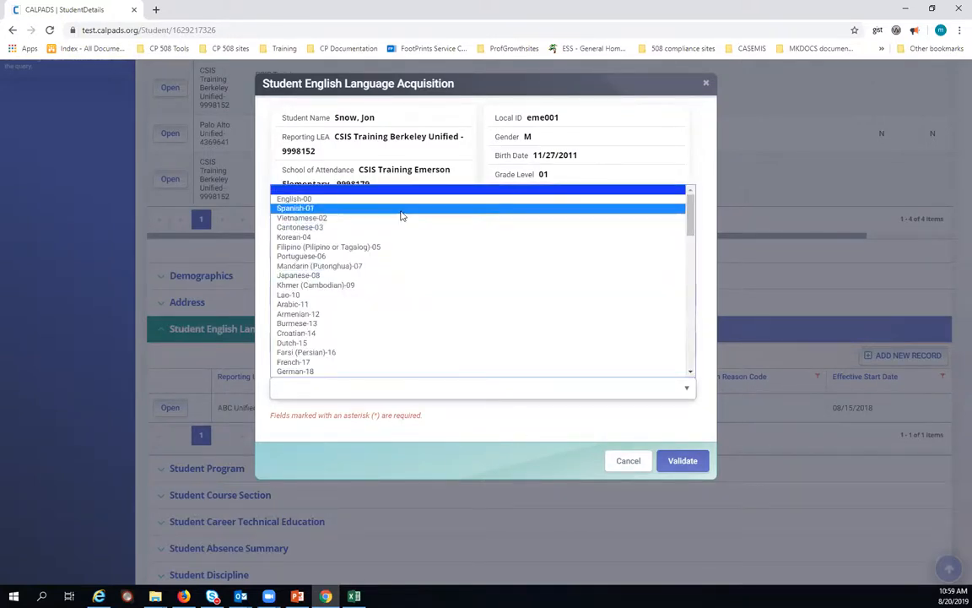
{"action": "left_click", "coordinate": [321, 207]}
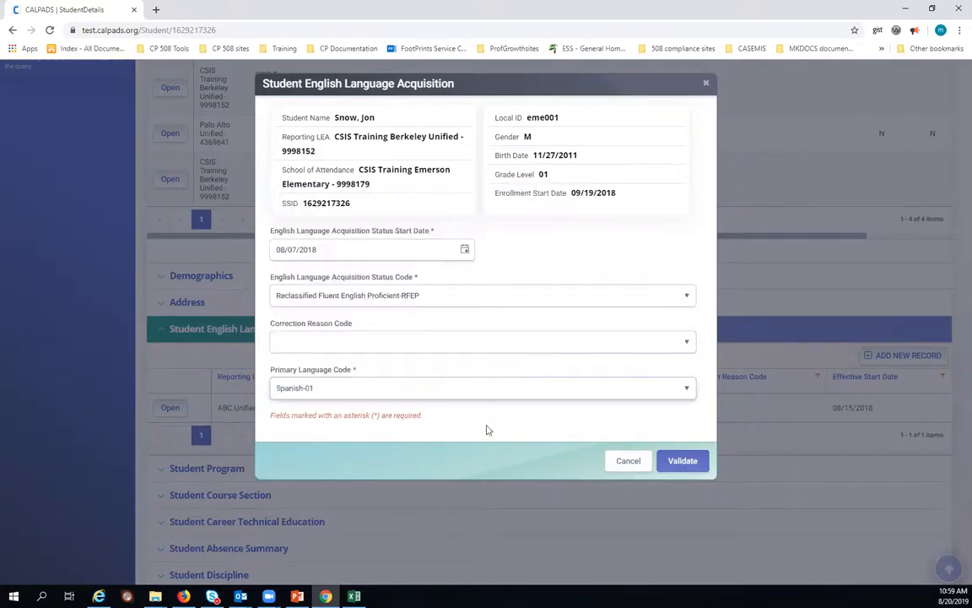
{"action": "left_click", "coordinate": [671, 462]}
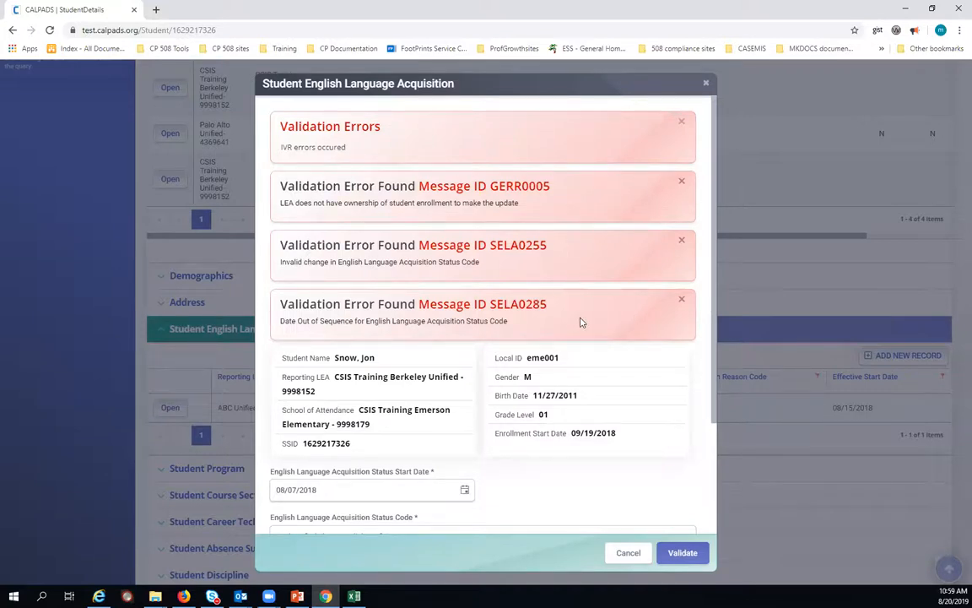
Step: Examine the validation errors GERR0005, SELA0255 and SELA0285 against the entered status start date and the enrollment start date
{"action": "scroll", "coordinate": [715, 405], "scroll_direction": "down", "scroll_amount": 1}
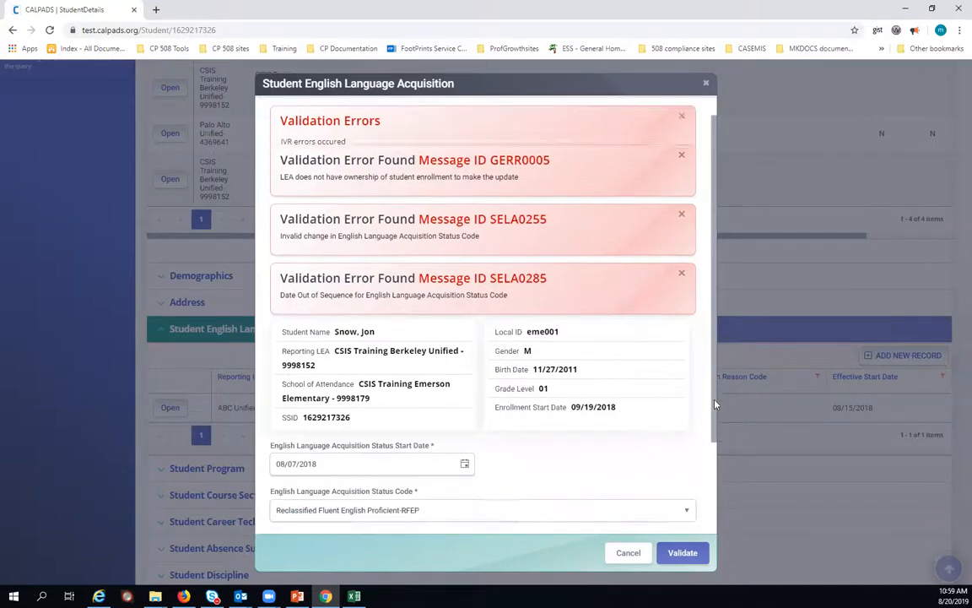
{"action": "scroll", "coordinate": [715, 406], "scroll_direction": "down", "scroll_amount": 3}
{"action": "scroll", "coordinate": [712, 361], "scroll_direction": "up", "scroll_amount": 4}
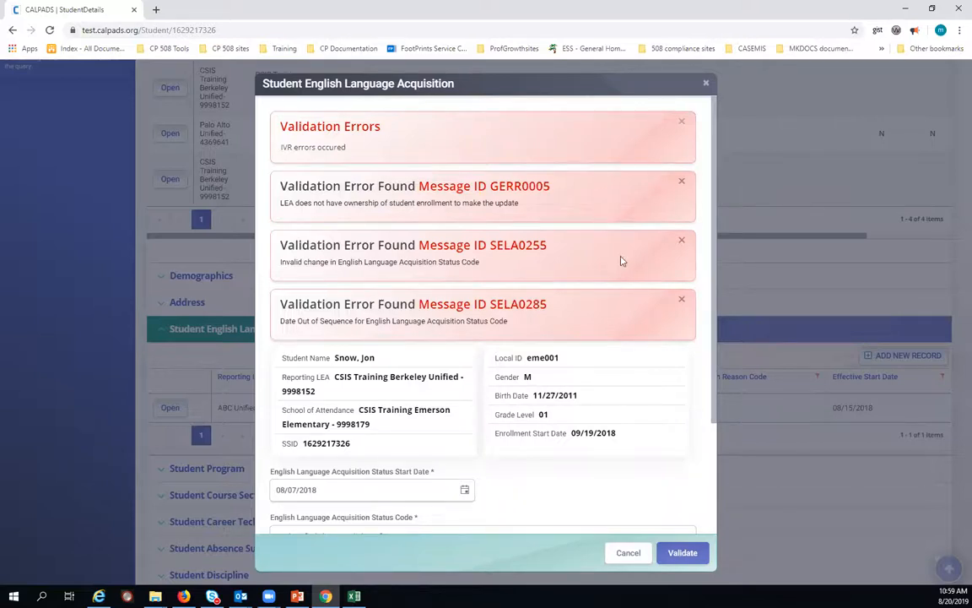
{"action": "mouse_move", "coordinate": [713, 397]}
{"action": "left_mouse_down"}
{"action": "mouse_move", "coordinate": [708, 424]}
{"action": "mouse_move", "coordinate": [696, 386]}
{"action": "left_mouse_up"}
{"action": "left_click_drag", "start_coordinate": [415, 89], "coordinate": [193, 174]}
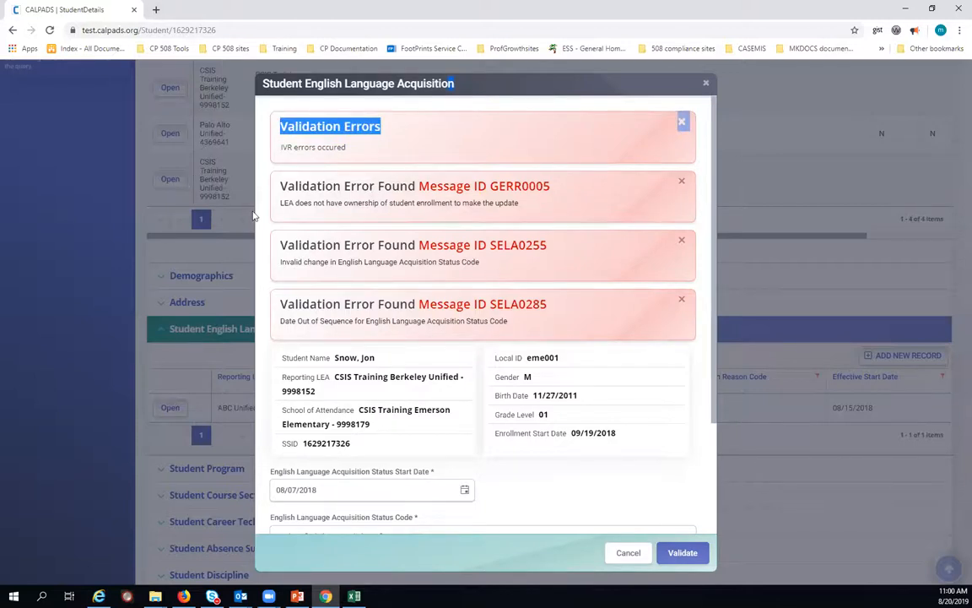
{"action": "left_click", "coordinate": [568, 498]}
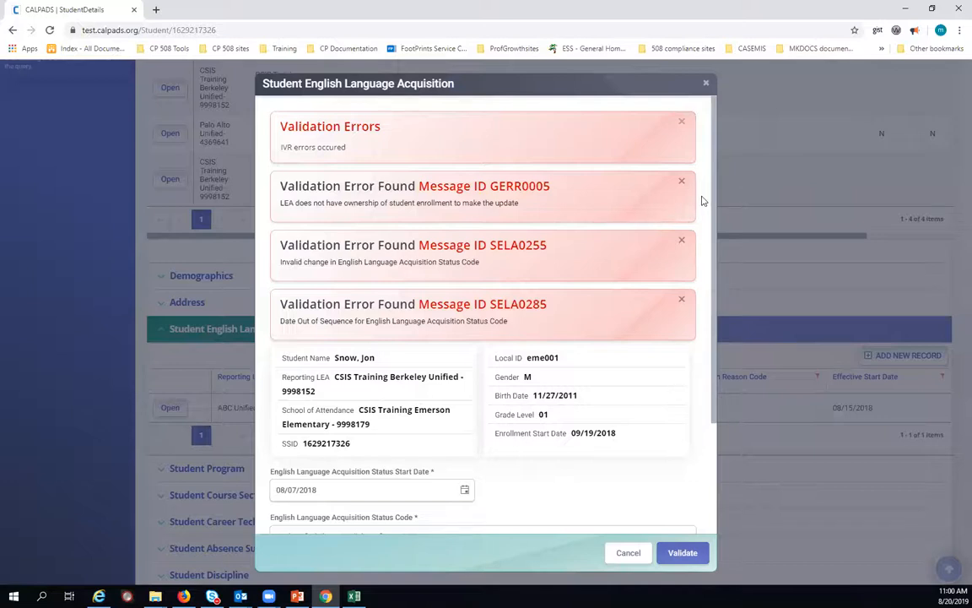
{"action": "triple_click", "coordinate": [318, 493]}
{"action": "left_click", "coordinate": [577, 483]}
Step: Check the SELA0285 date sequence error by comparing the entered start date with the existing English Learner record's status date, closing the form
{"action": "scroll", "coordinate": [574, 479], "scroll_direction": "down", "scroll_amount": 1}
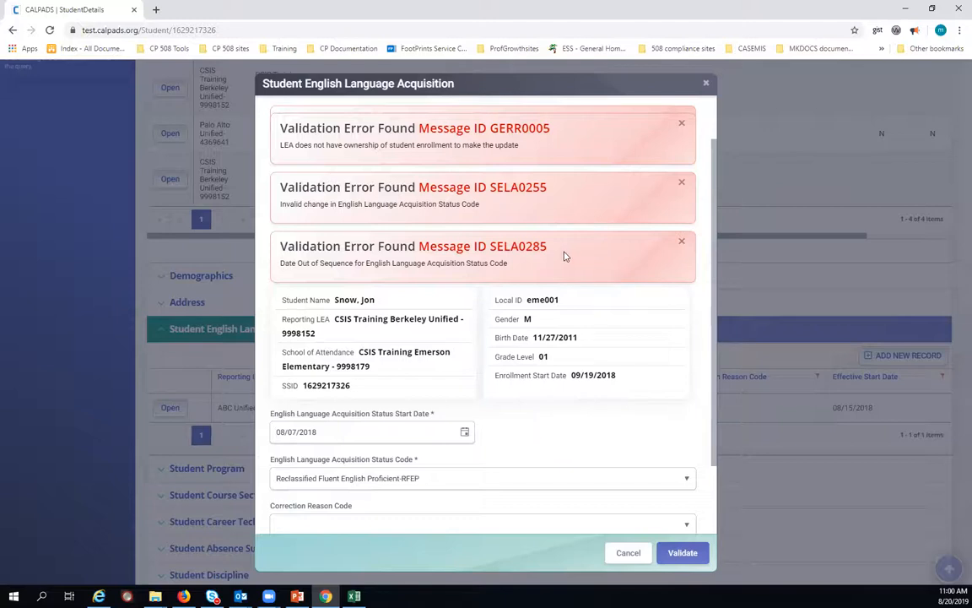
{"action": "left_click_drag", "start_coordinate": [543, 247], "coordinate": [524, 249]}
{"action": "left_click", "coordinate": [524, 255]}
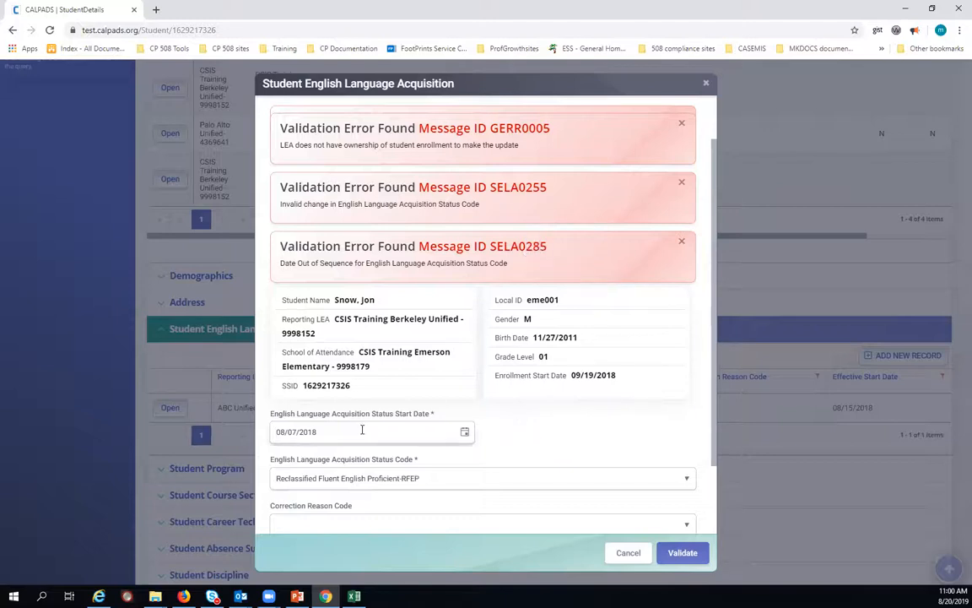
{"action": "triple_click", "coordinate": [328, 434]}
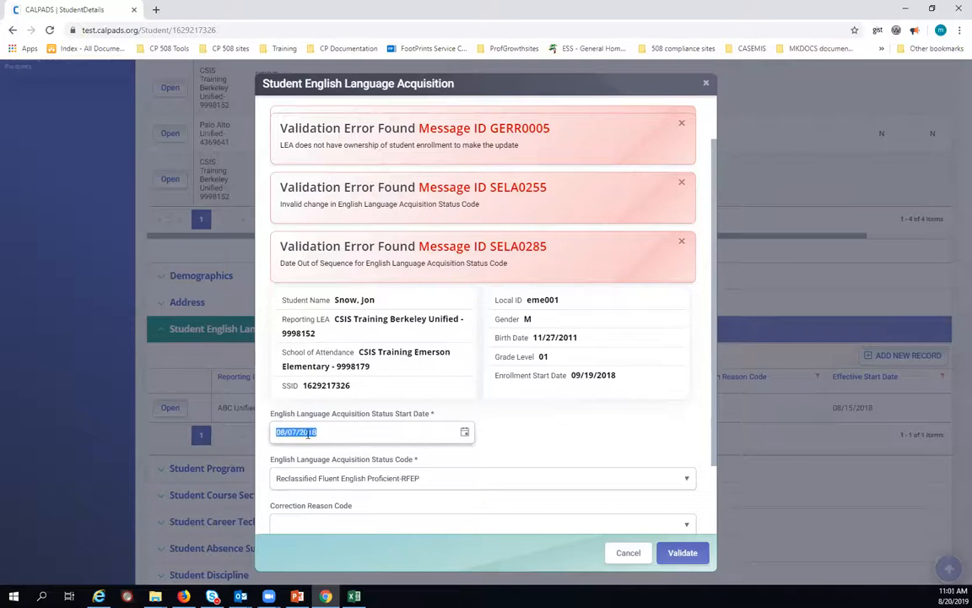
{"action": "left_click", "coordinate": [508, 448]}
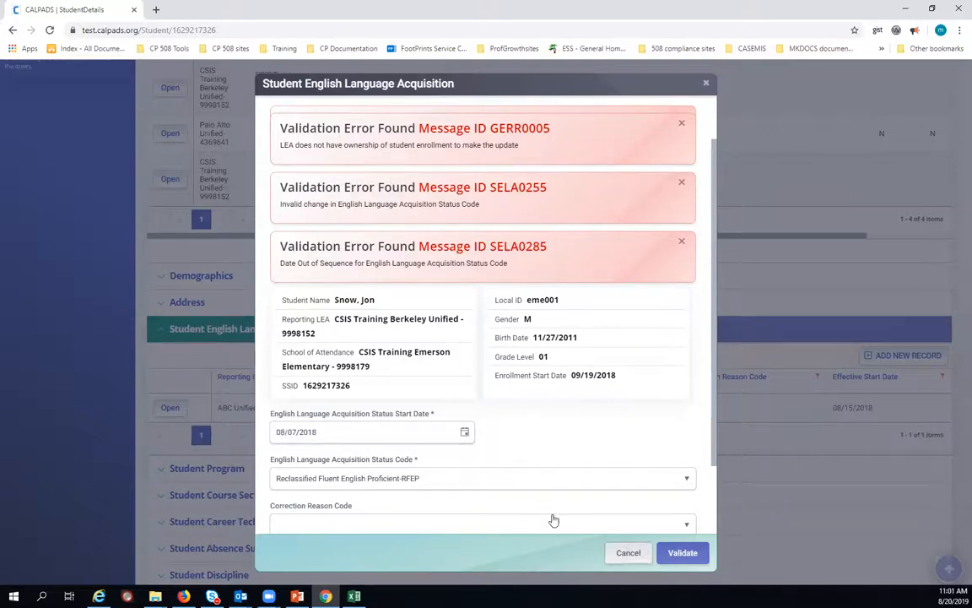
{"action": "left_click", "coordinate": [786, 481]}
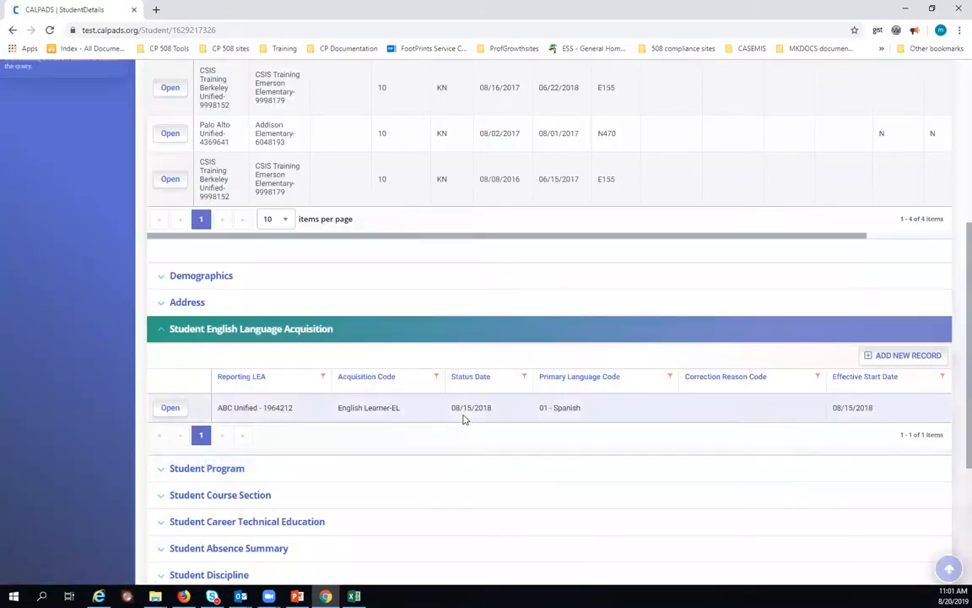
{"action": "left_click_drag", "start_coordinate": [452, 408], "coordinate": [495, 409]}
{"action": "left_click", "coordinate": [71, 412]}
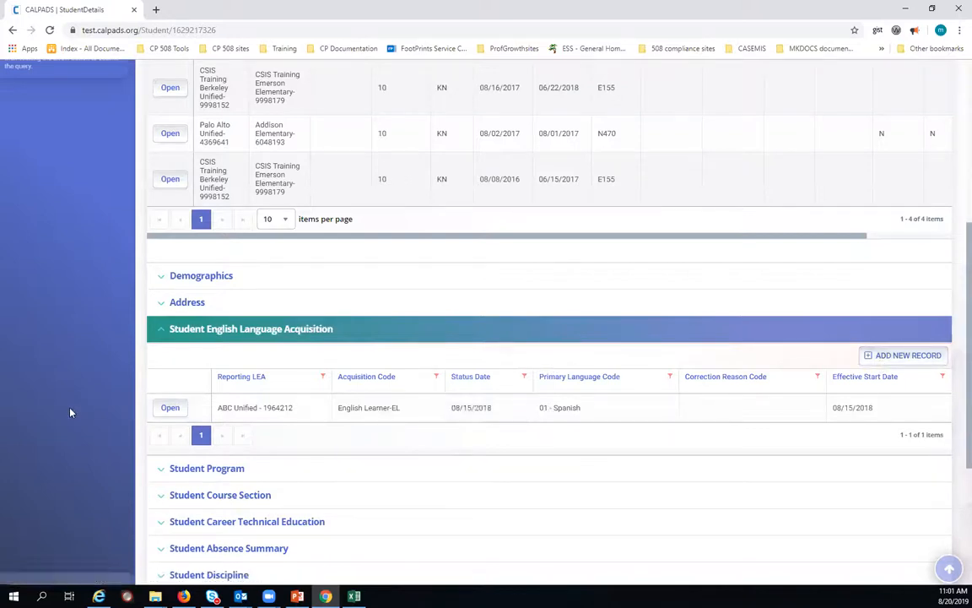
Step: Start a new English language acquisition record with the status start date 09/20/2018
{"action": "left_click", "coordinate": [889, 358]}
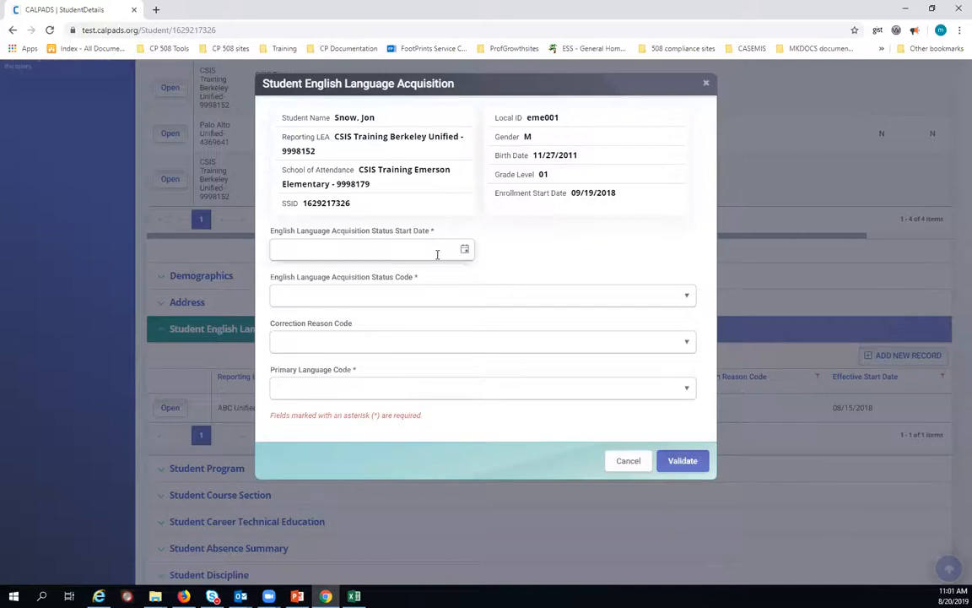
{"action": "left_click", "coordinate": [465, 251]}
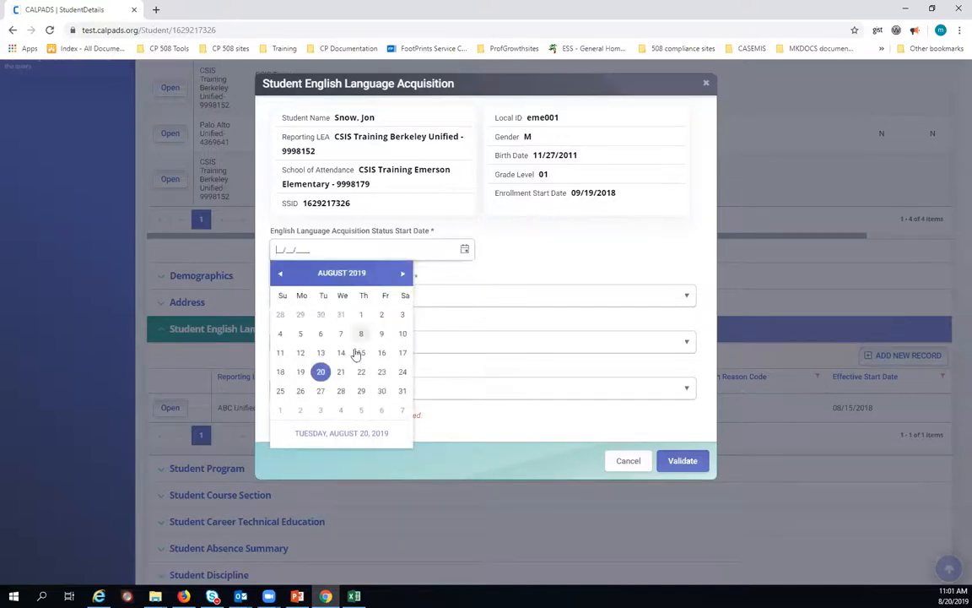
{"action": "left_click", "coordinate": [571, 258]}
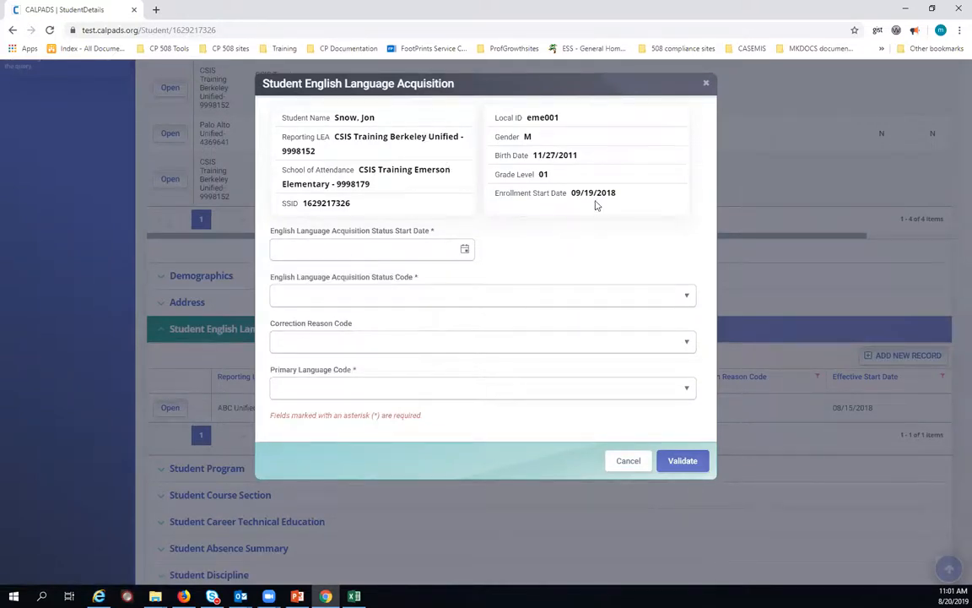
{"action": "left_click", "coordinate": [463, 249]}
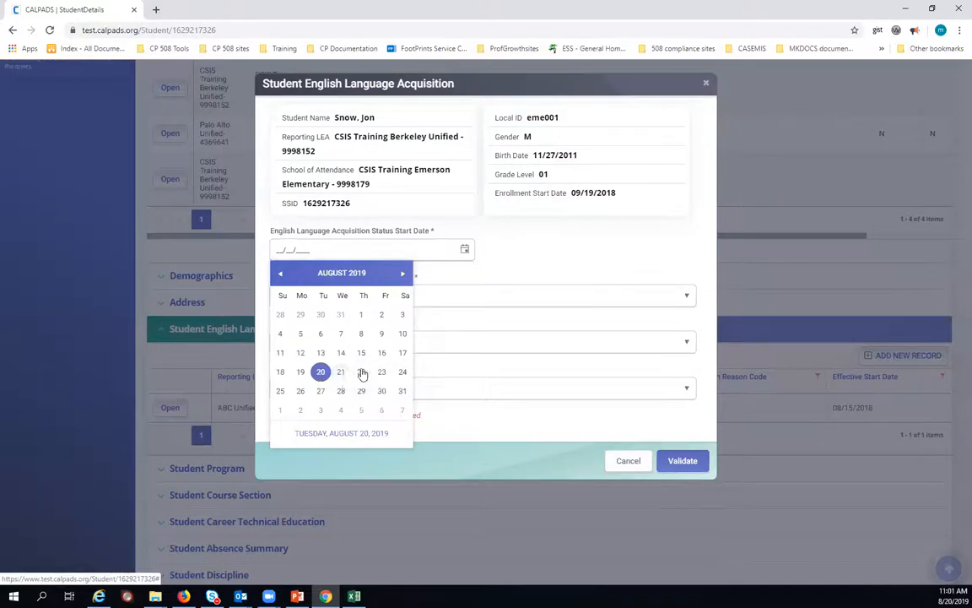
{"action": "left_click", "coordinate": [351, 276]}
{"action": "left_click", "coordinate": [350, 276]}
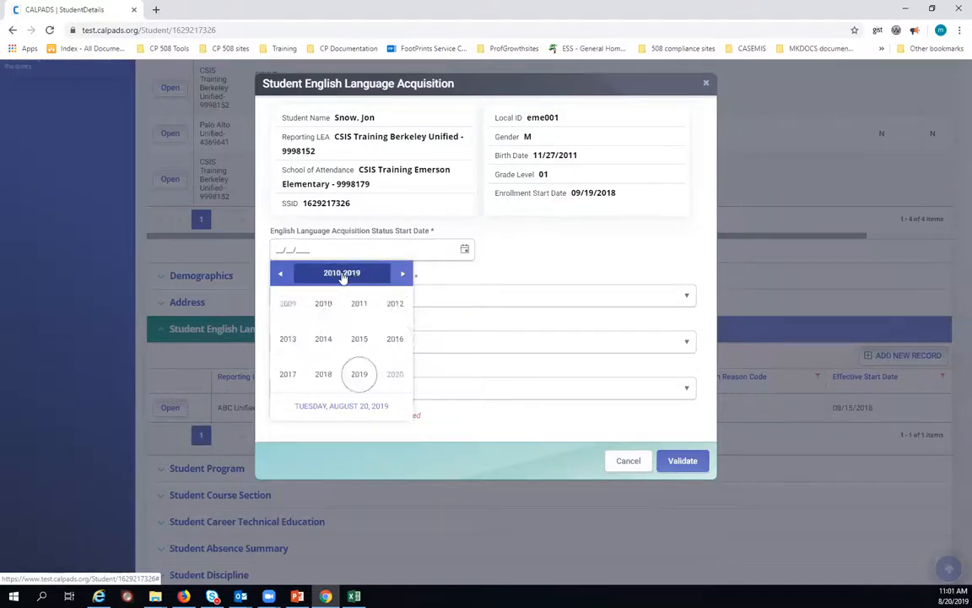
{"action": "left_click", "coordinate": [325, 371]}
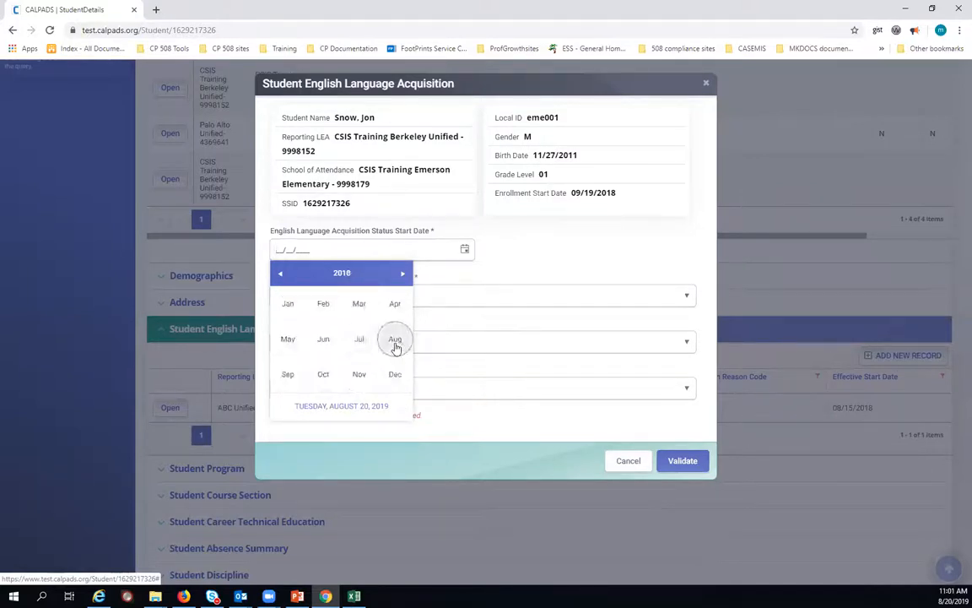
{"action": "left_click", "coordinate": [288, 374]}
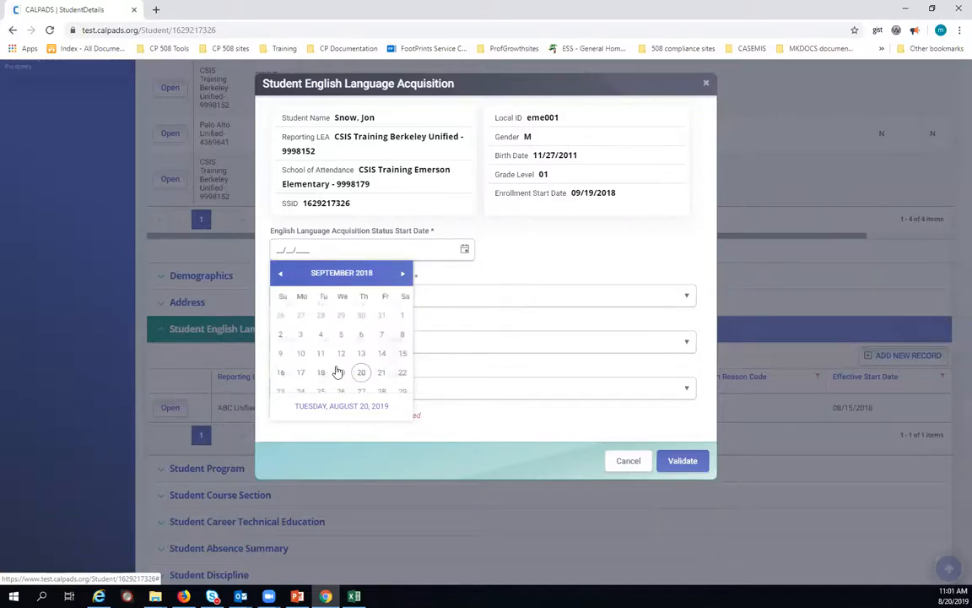
{"action": "left_click", "coordinate": [362, 371]}
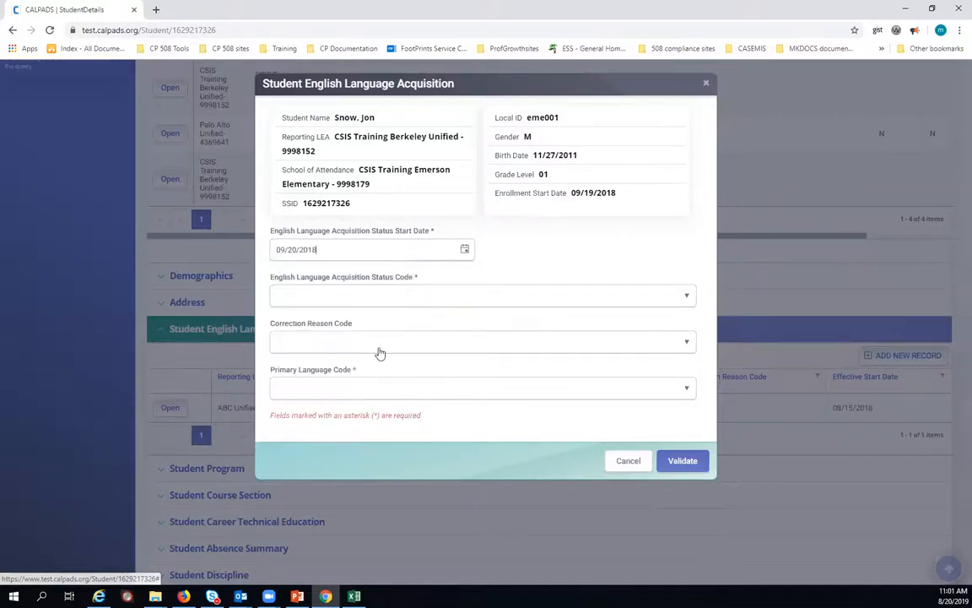
Step: Set the status code to Reclassified Fluent English Proficient-RFEP and the primary language code to Spanish-01, and validate and post the record
{"action": "left_click", "coordinate": [427, 297]}
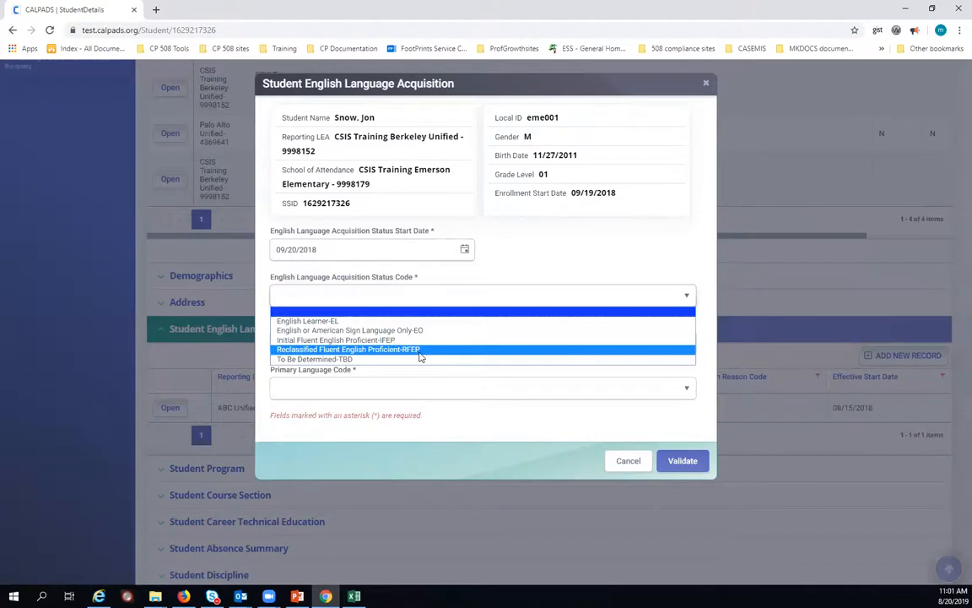
{"action": "left_click", "coordinate": [423, 347]}
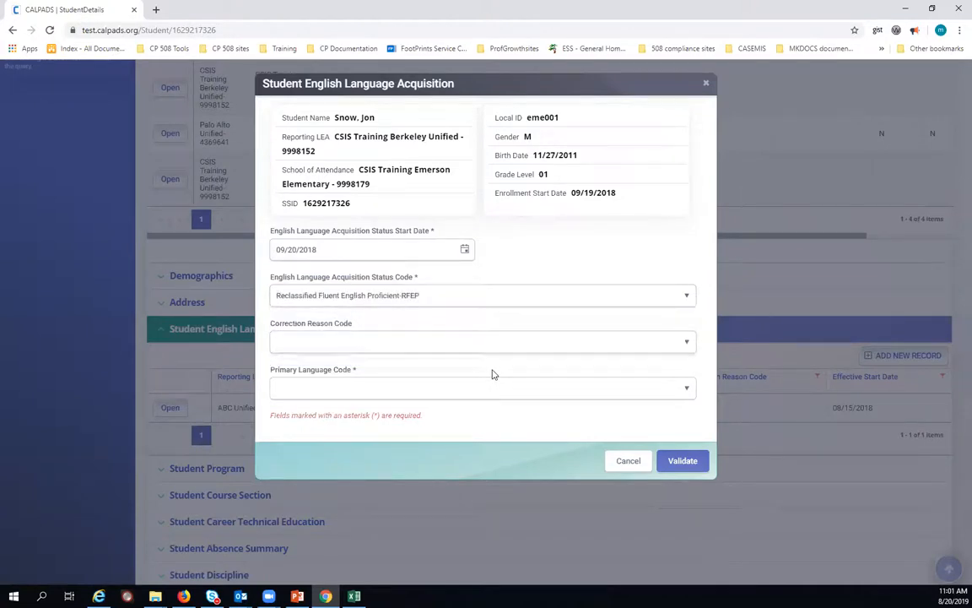
{"action": "left_click", "coordinate": [463, 390]}
{"action": "left_click", "coordinate": [426, 206]}
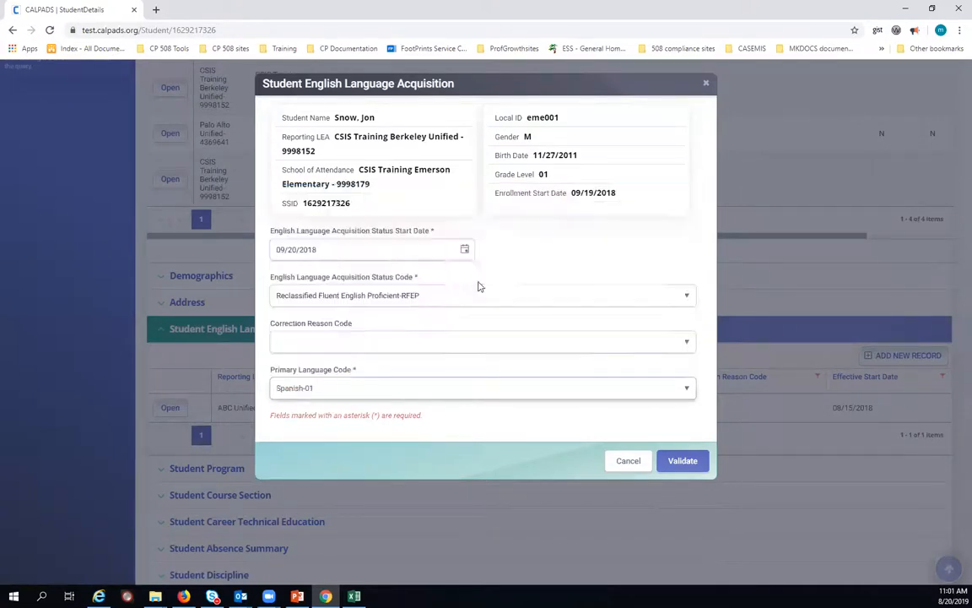
{"action": "left_click", "coordinate": [679, 461]}
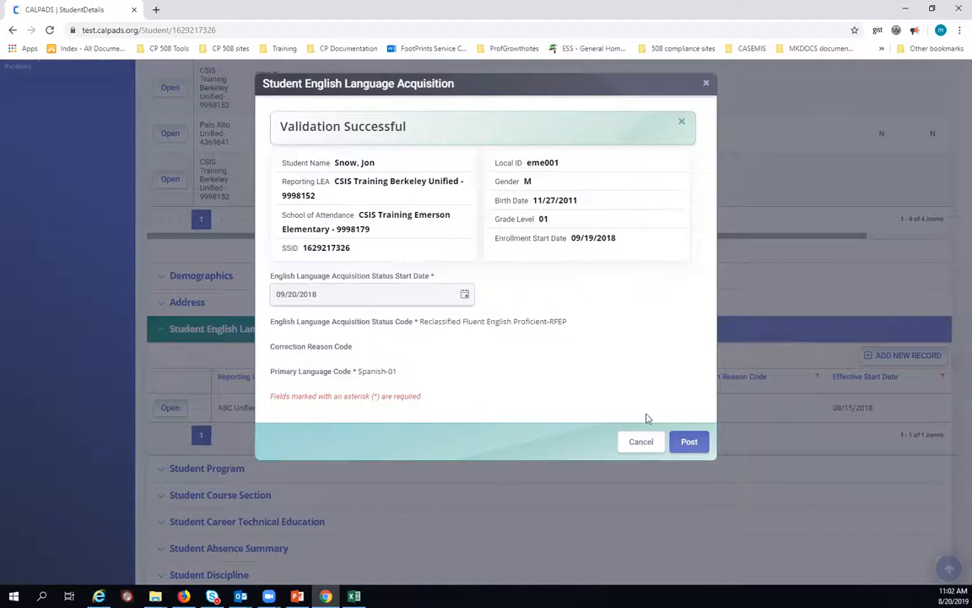
{"action": "left_click", "coordinate": [690, 445]}
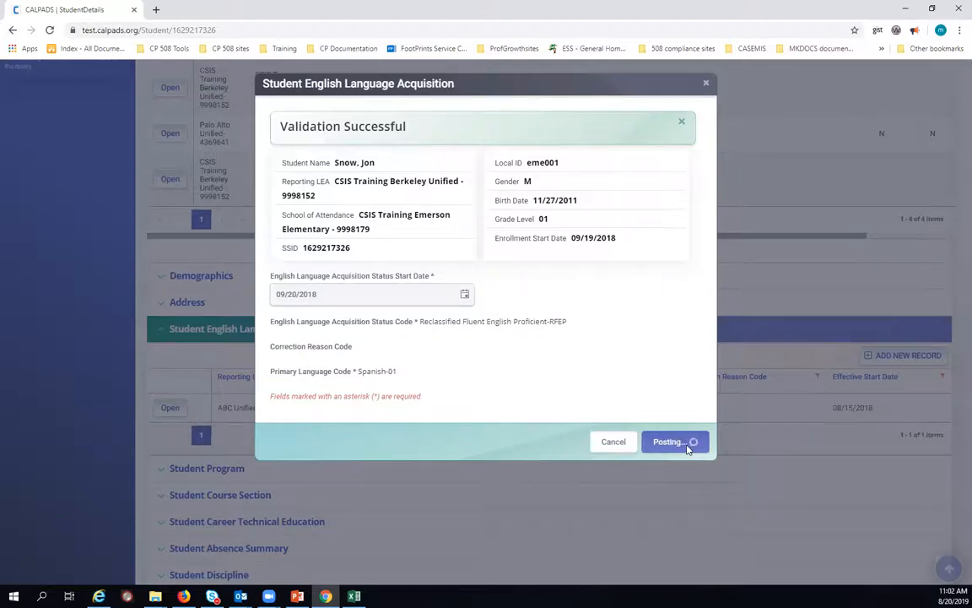